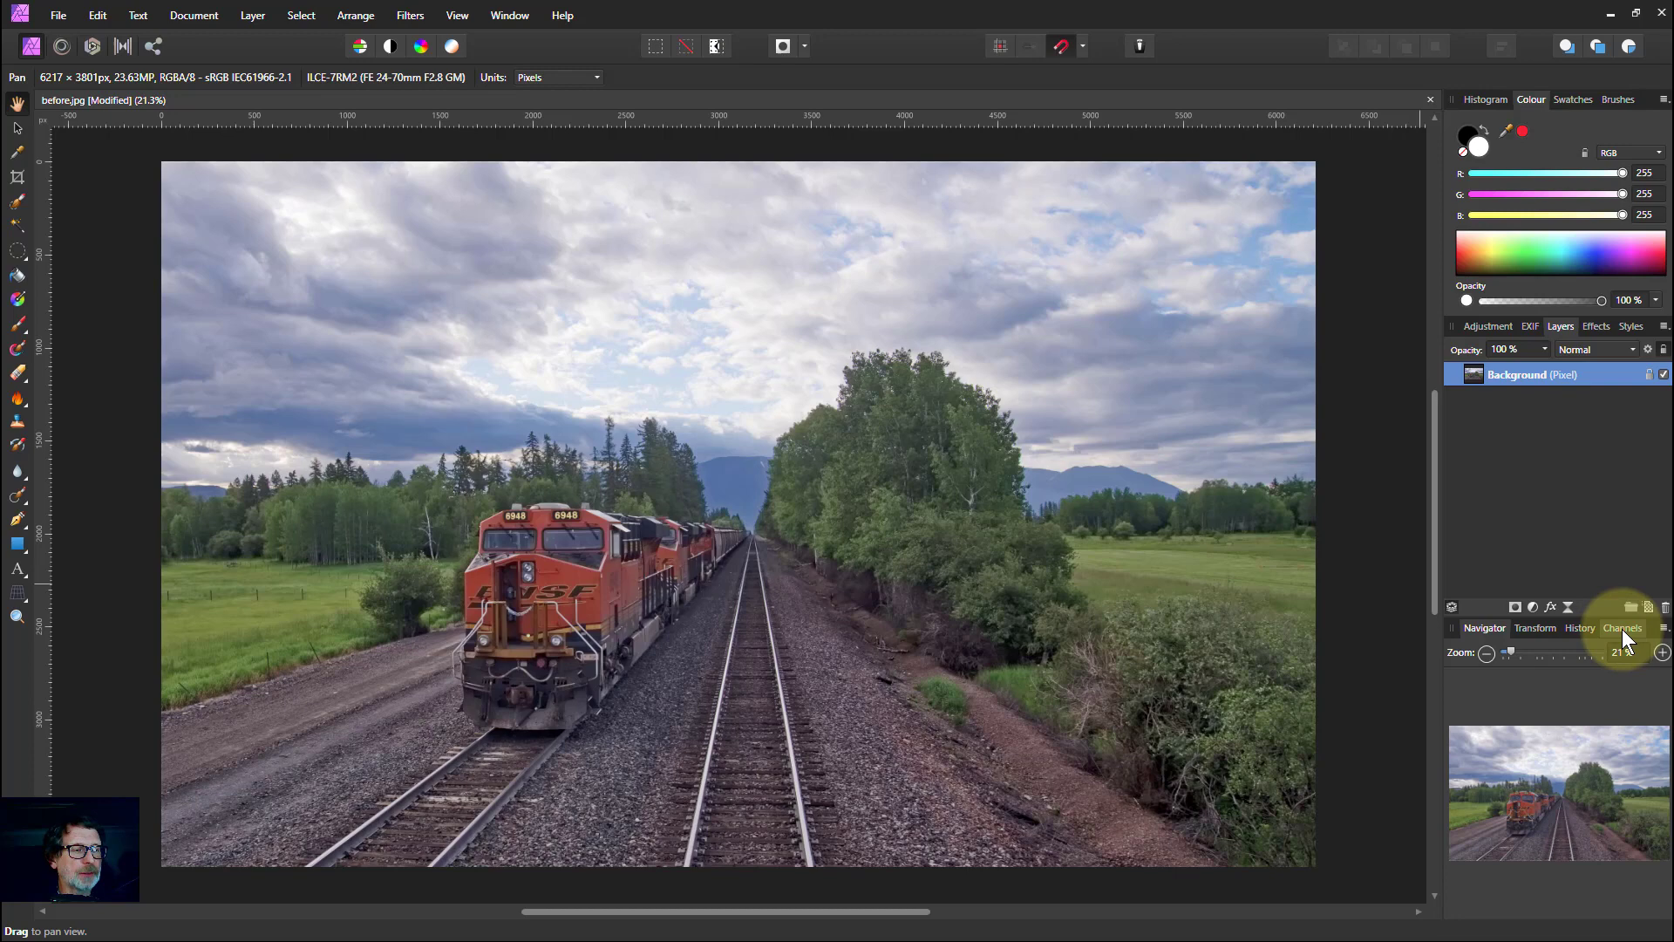
Step: Show the Background layer's colour channels in the Channels panel and browse the View menu's panel list
click(1622, 629)
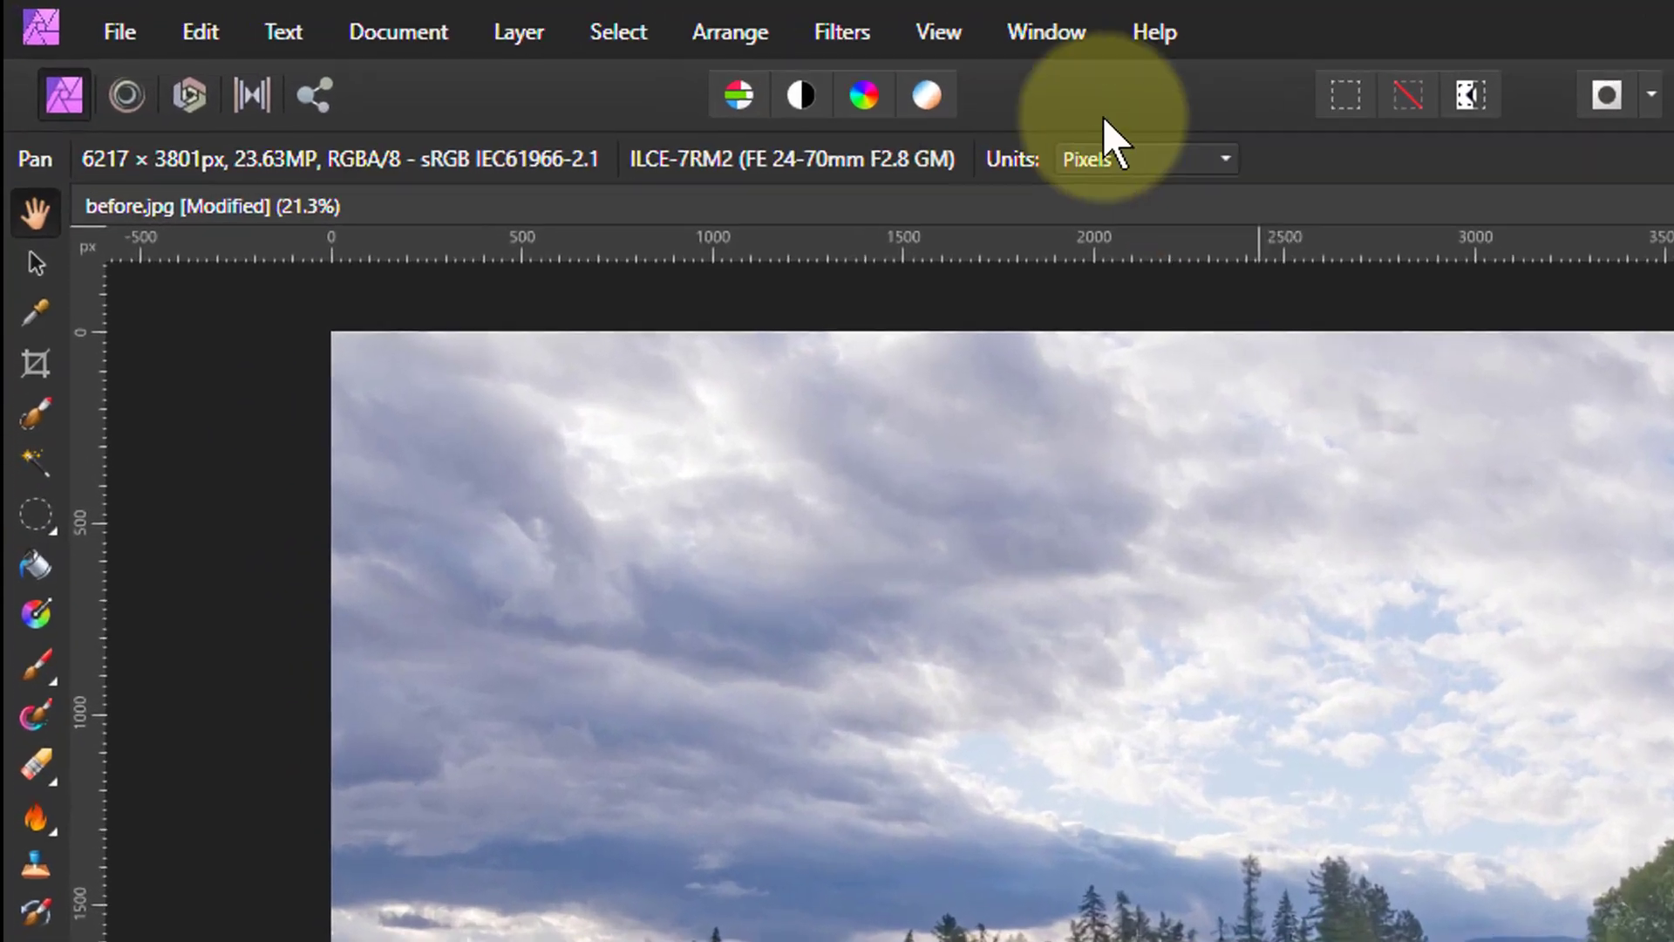
click(938, 33)
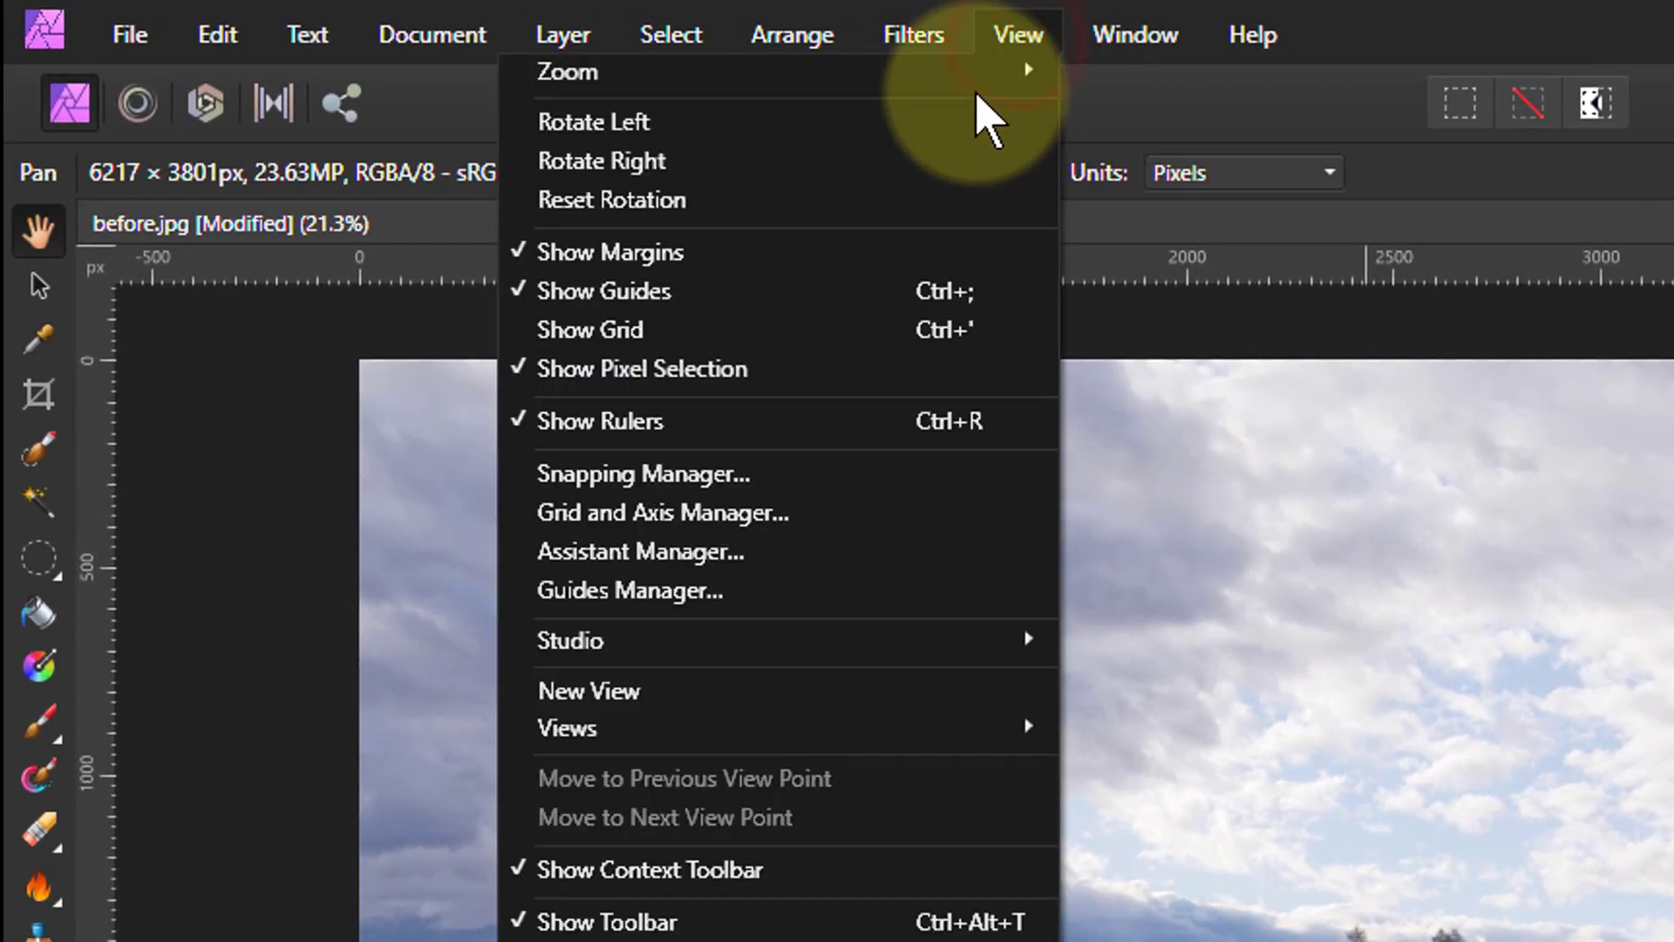
mouse_move(594, 650)
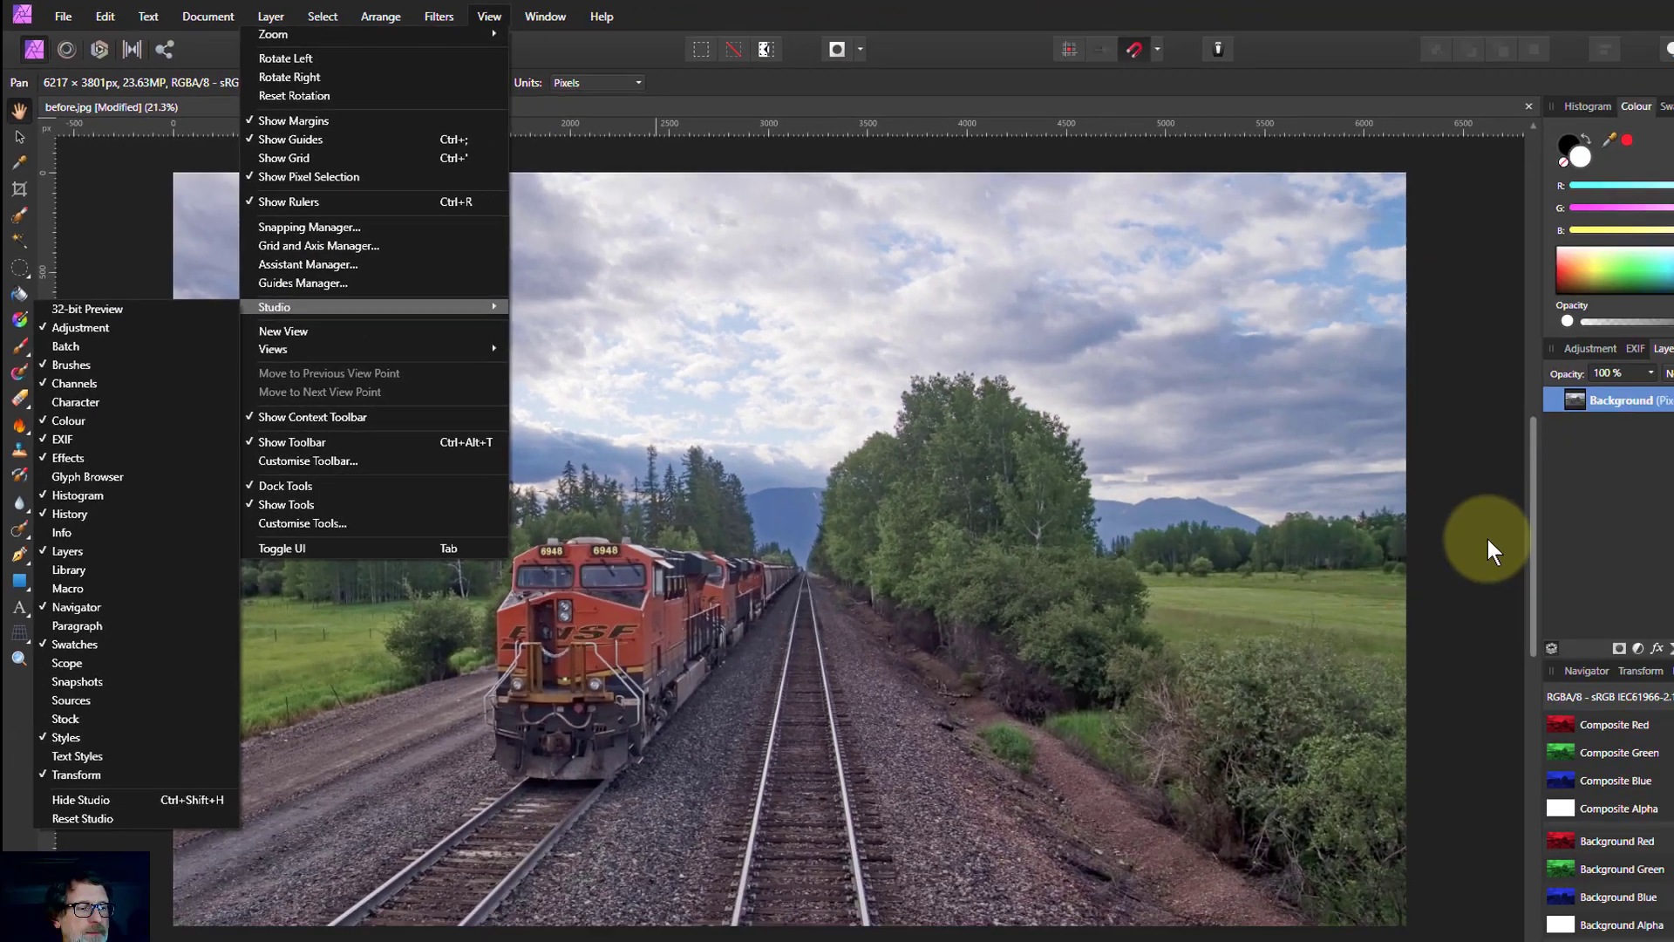
Step: Duplicate the Background layer with Ctrl+J and name the copy 'Top'
click(1667, 700)
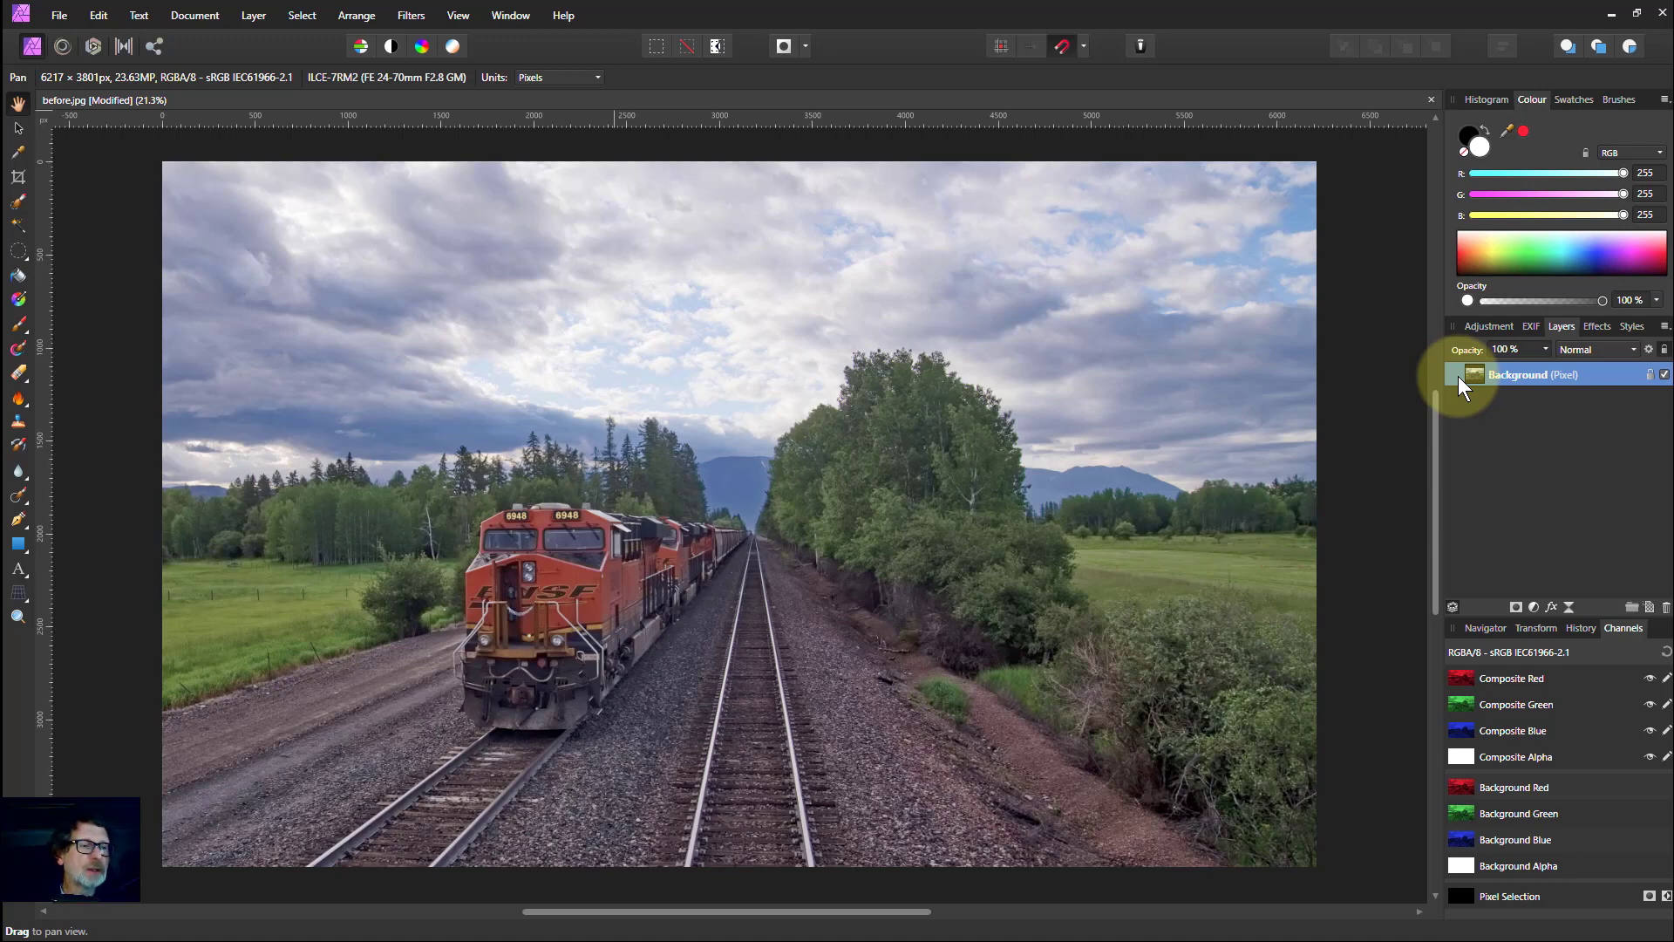
key(ctrl+j)
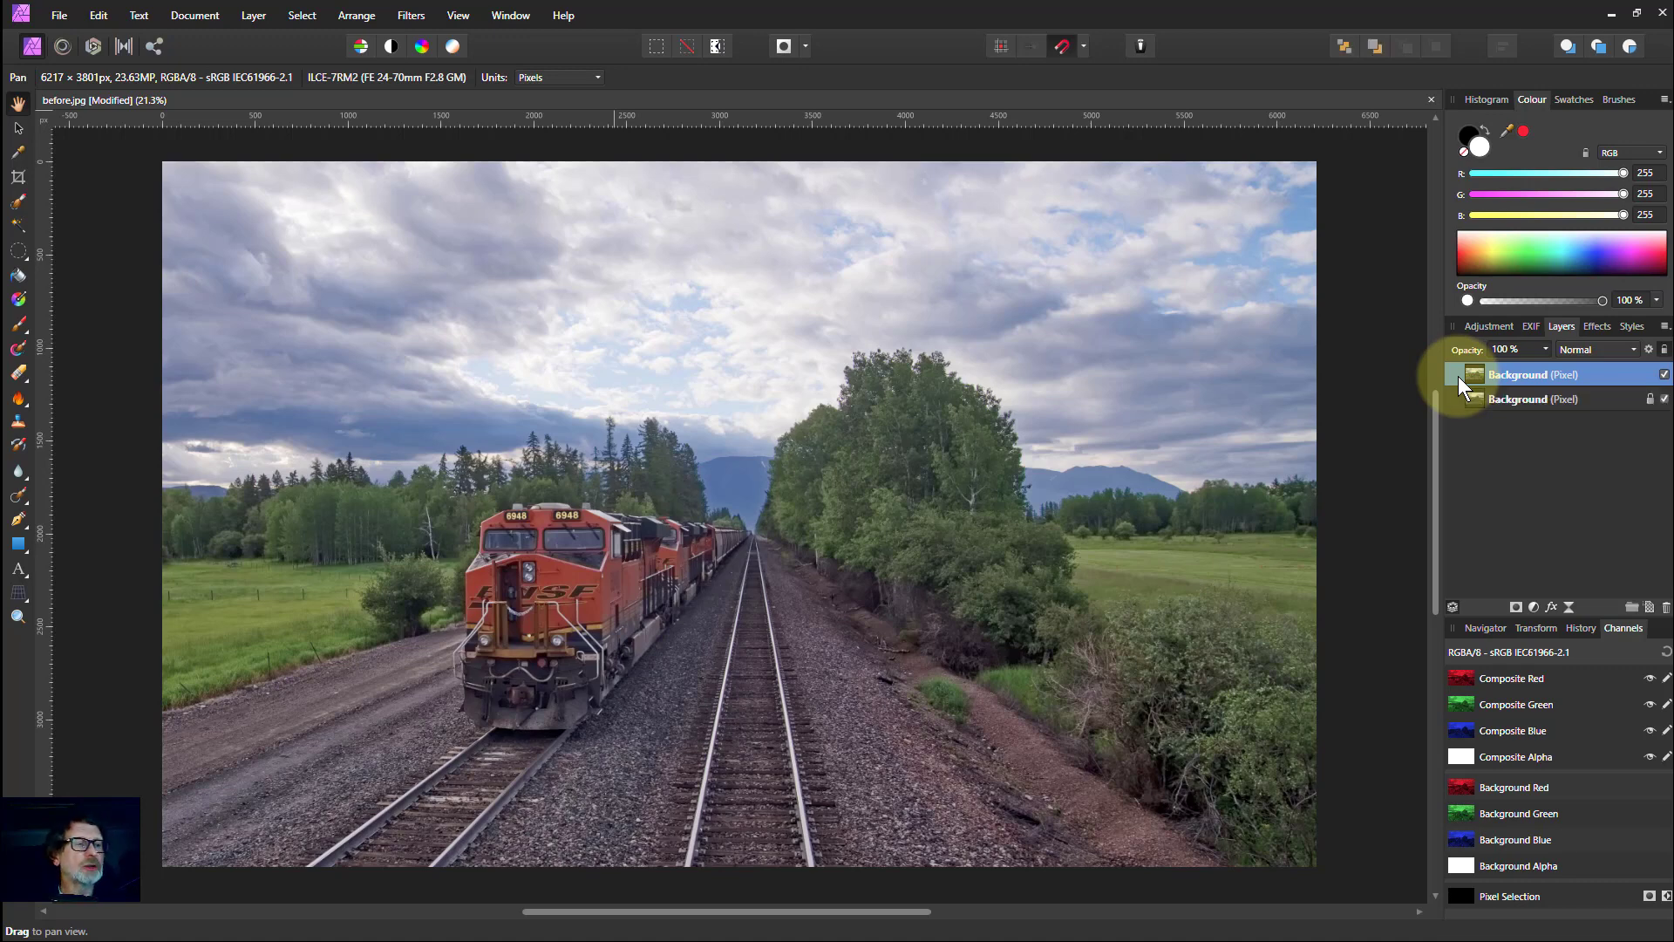
double_click(1509, 374)
text(T)
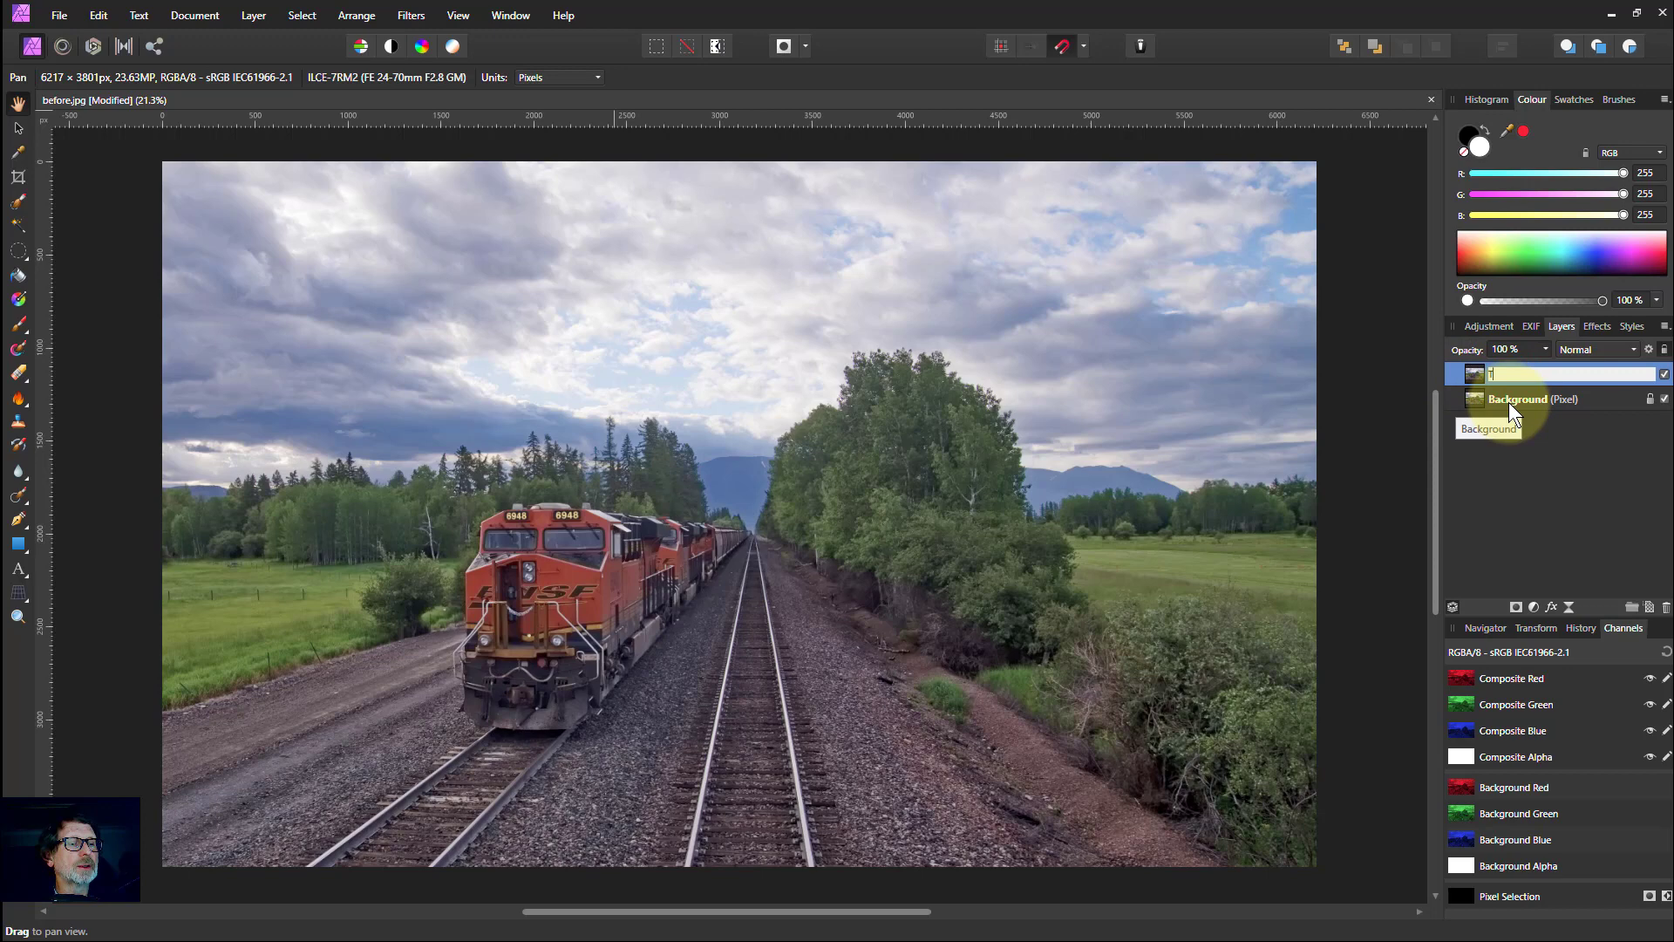
text(op)
key(Return)
Step: Rename the original Background layer to 'Bottom'
click(1497, 401)
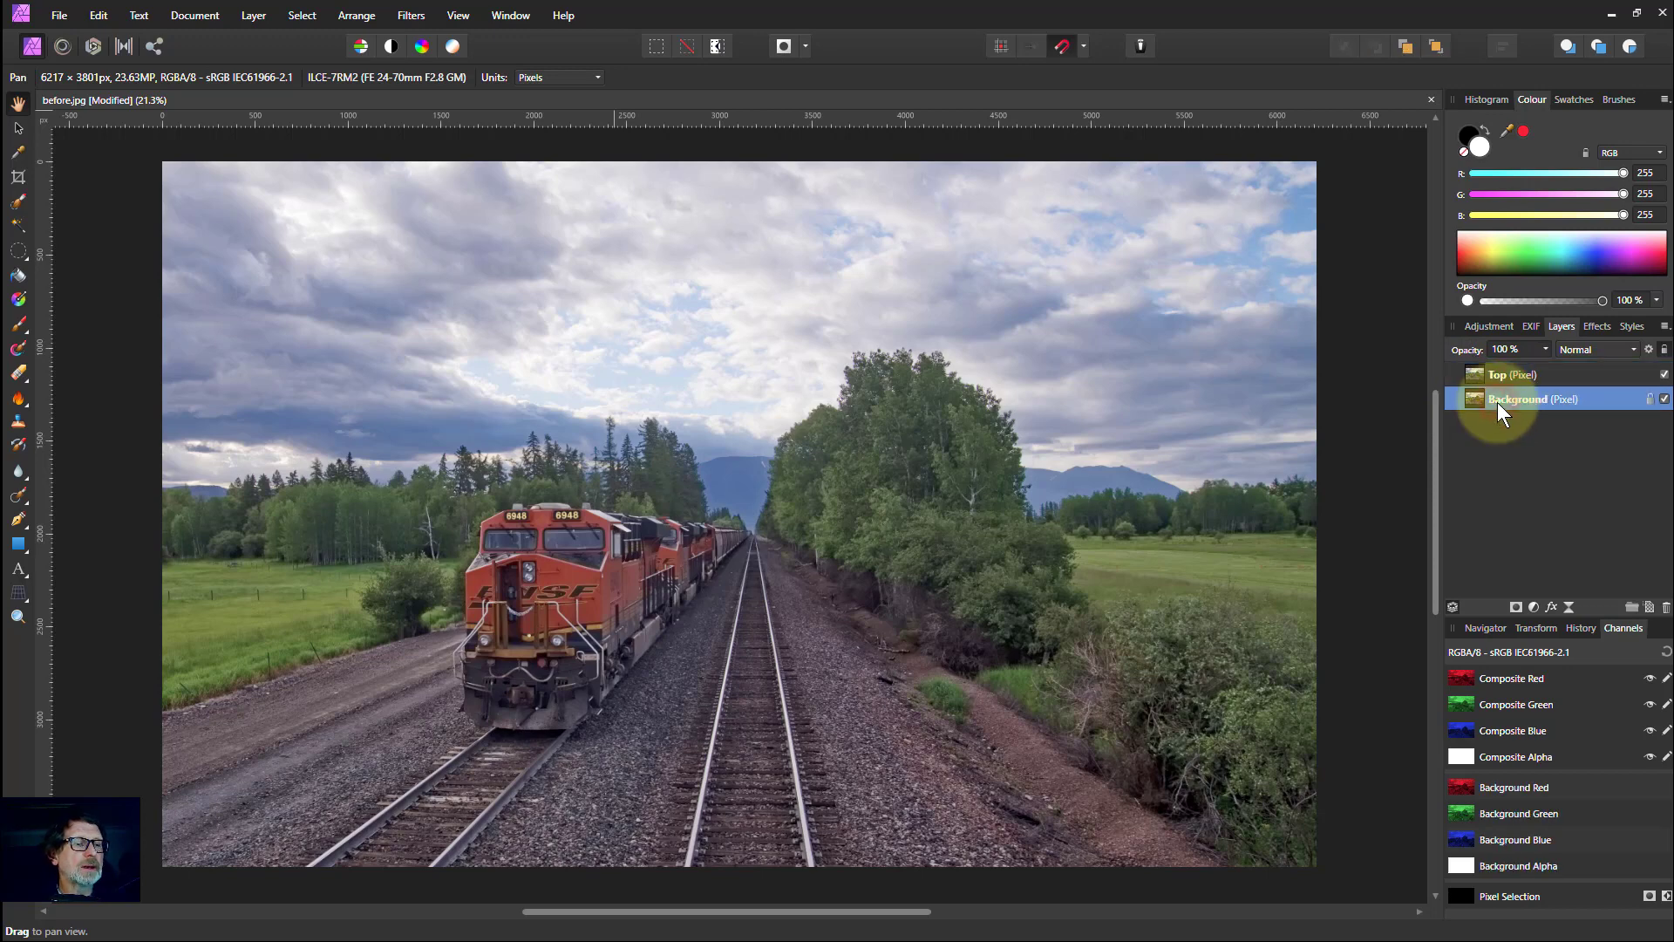
double_click(1498, 401)
text(B)
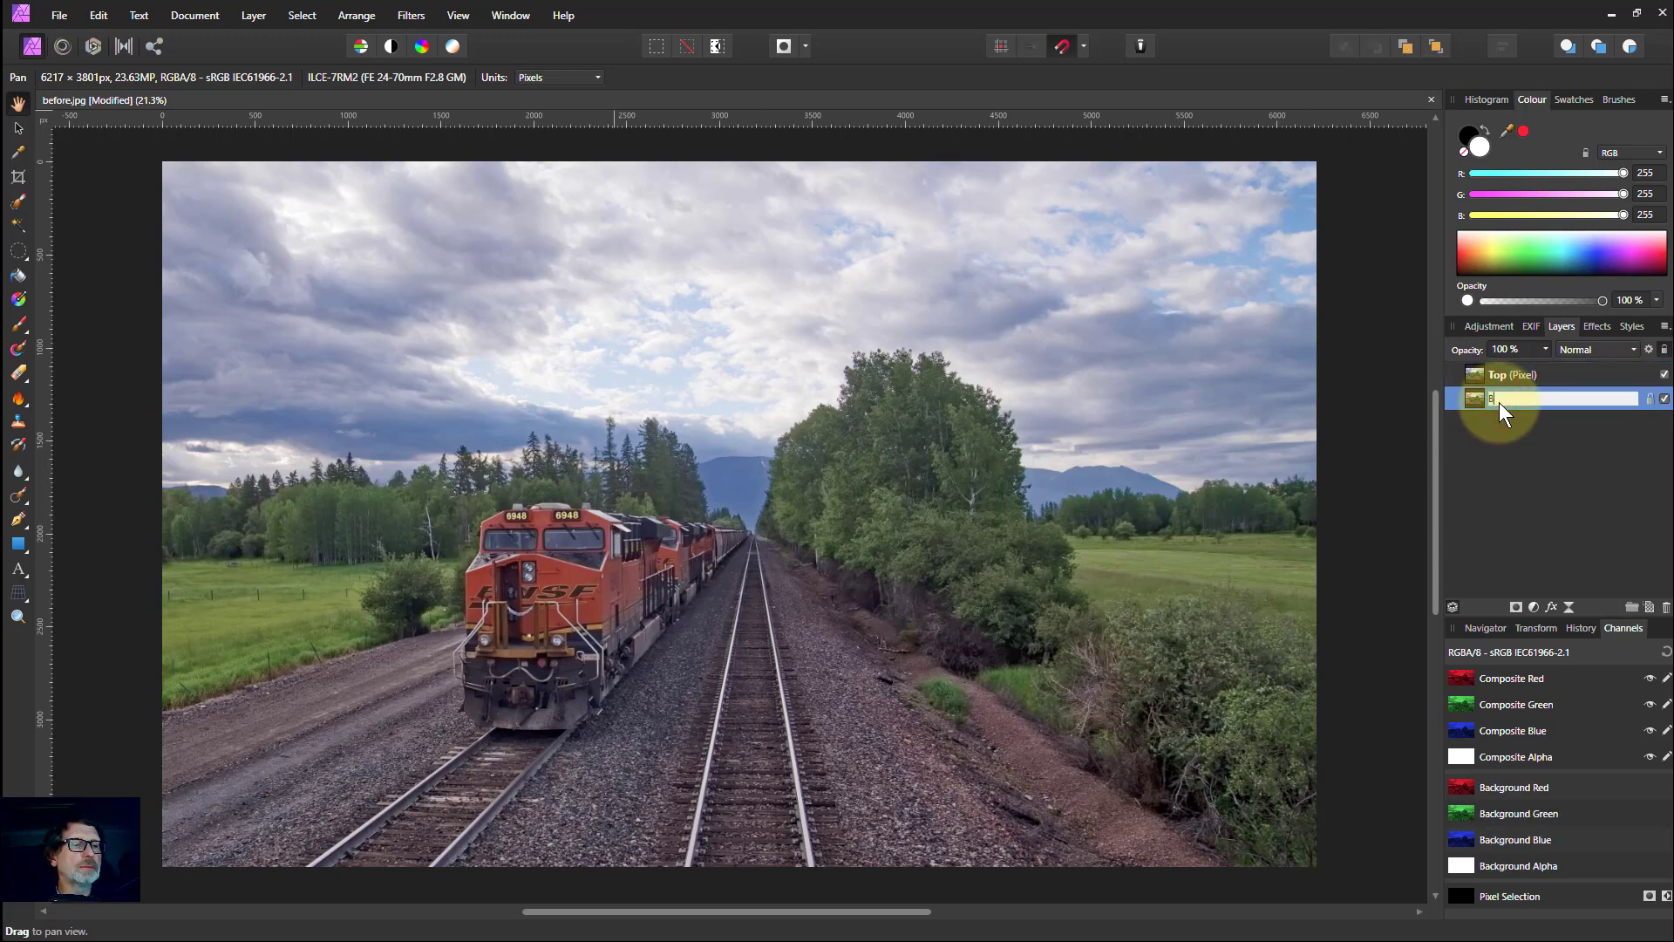
text(ottom)
key(Return)
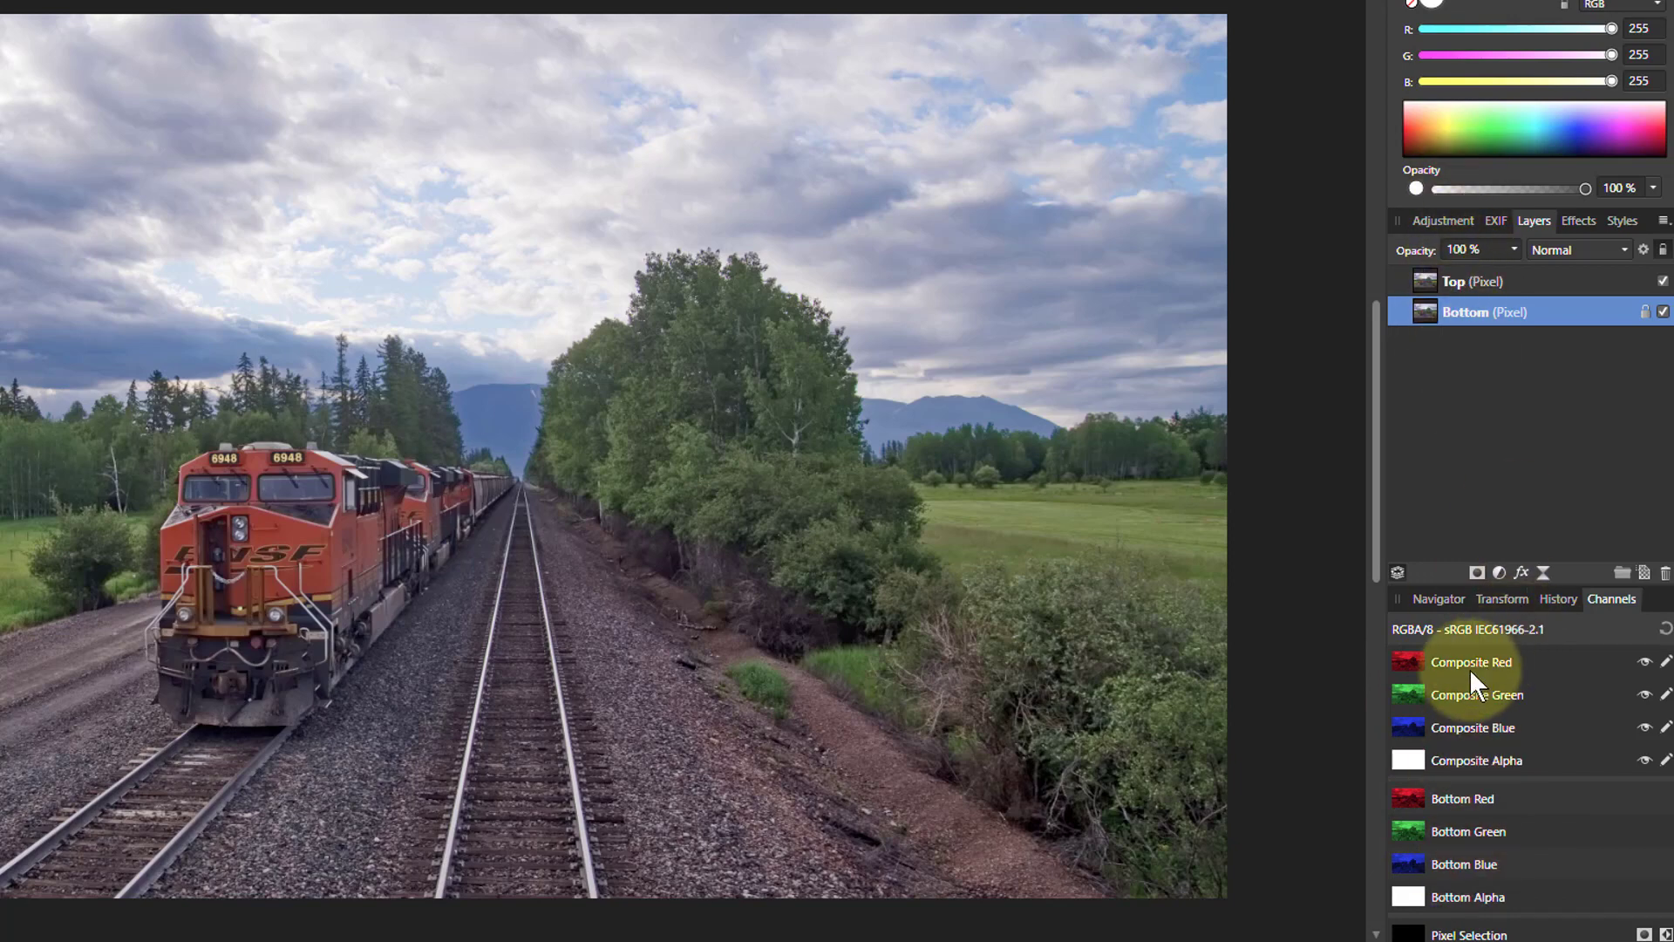
Step: Select the Top layer and open the context menu for its Top Red channel
click(1425, 281)
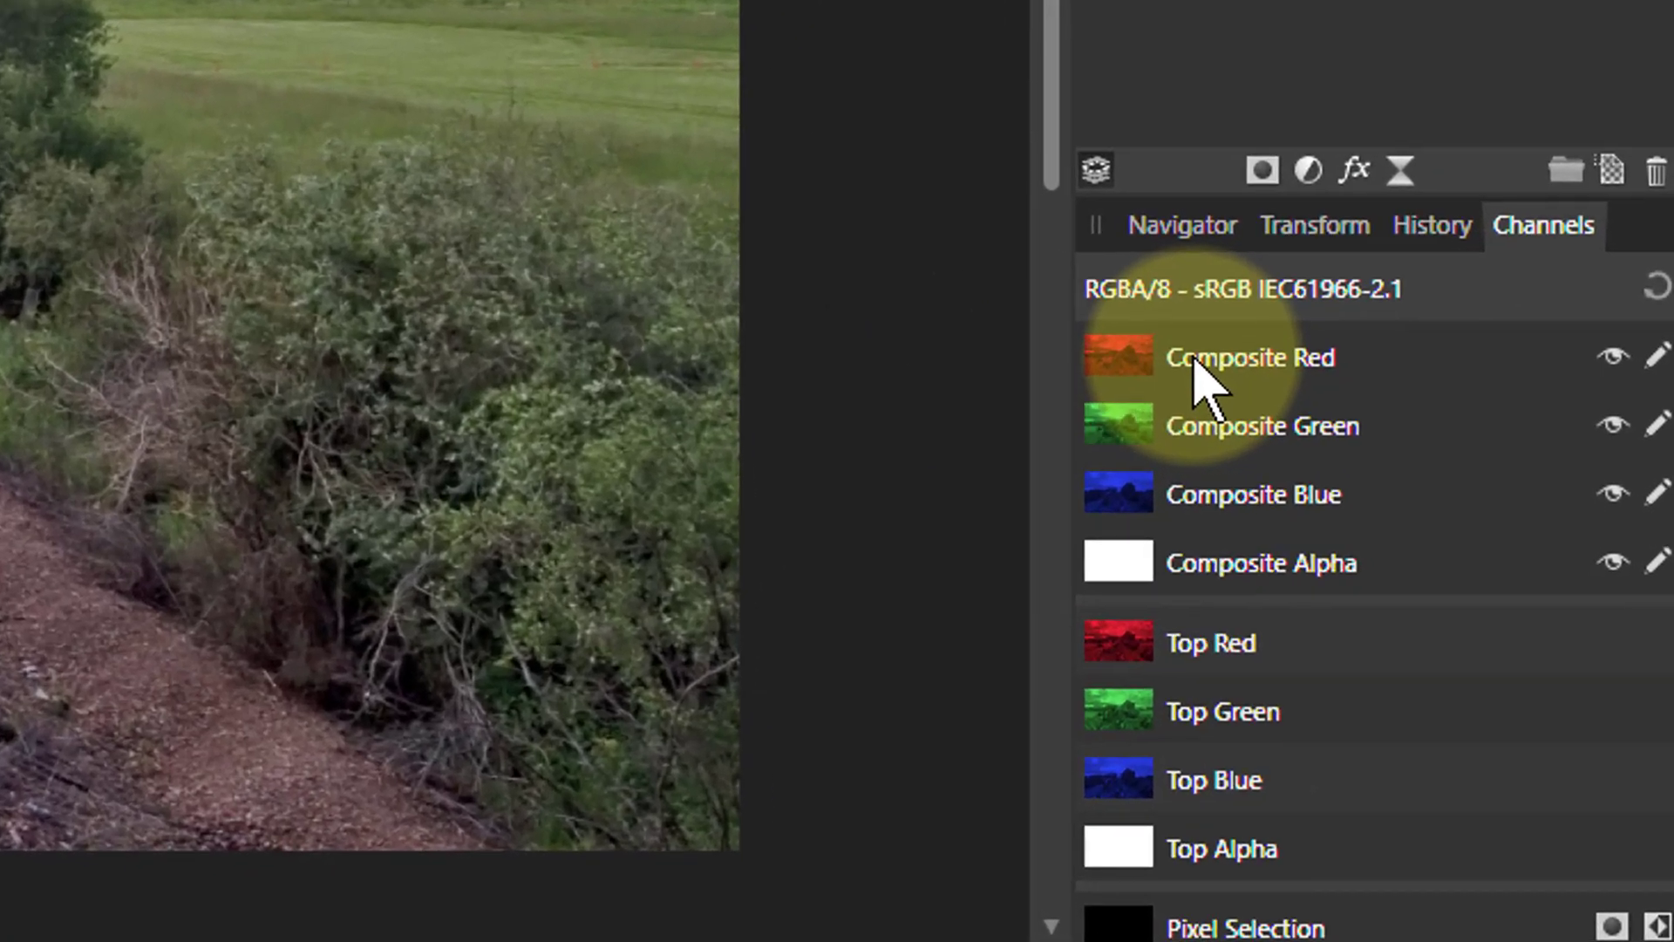
right_click(1194, 359)
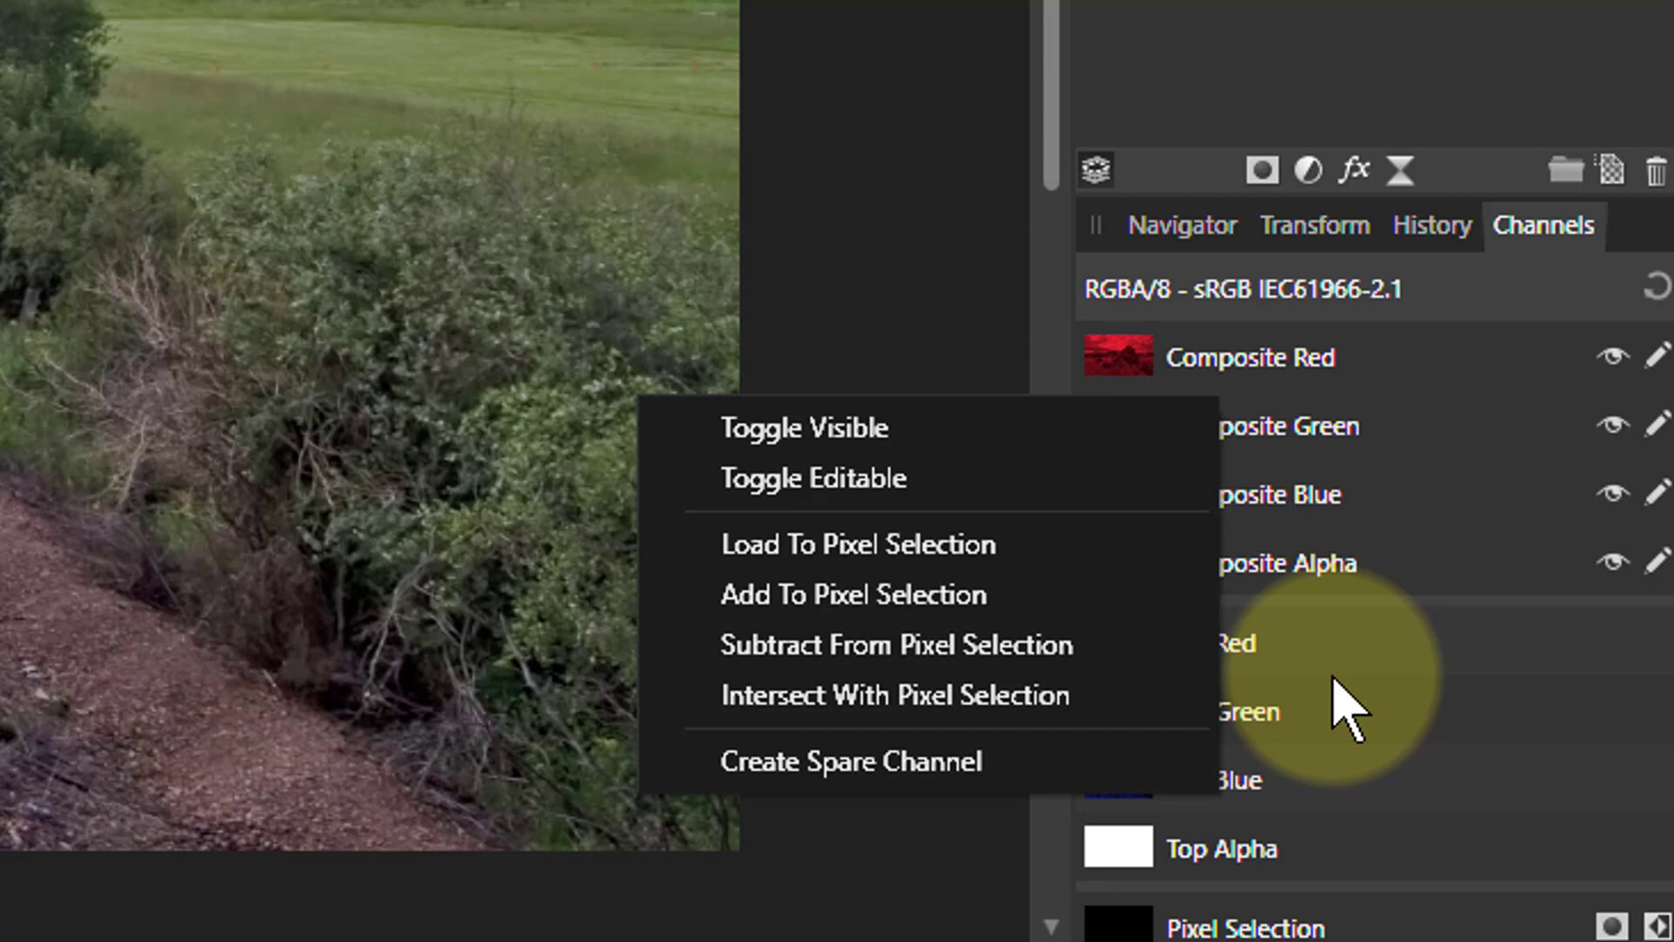
right_click(1260, 650)
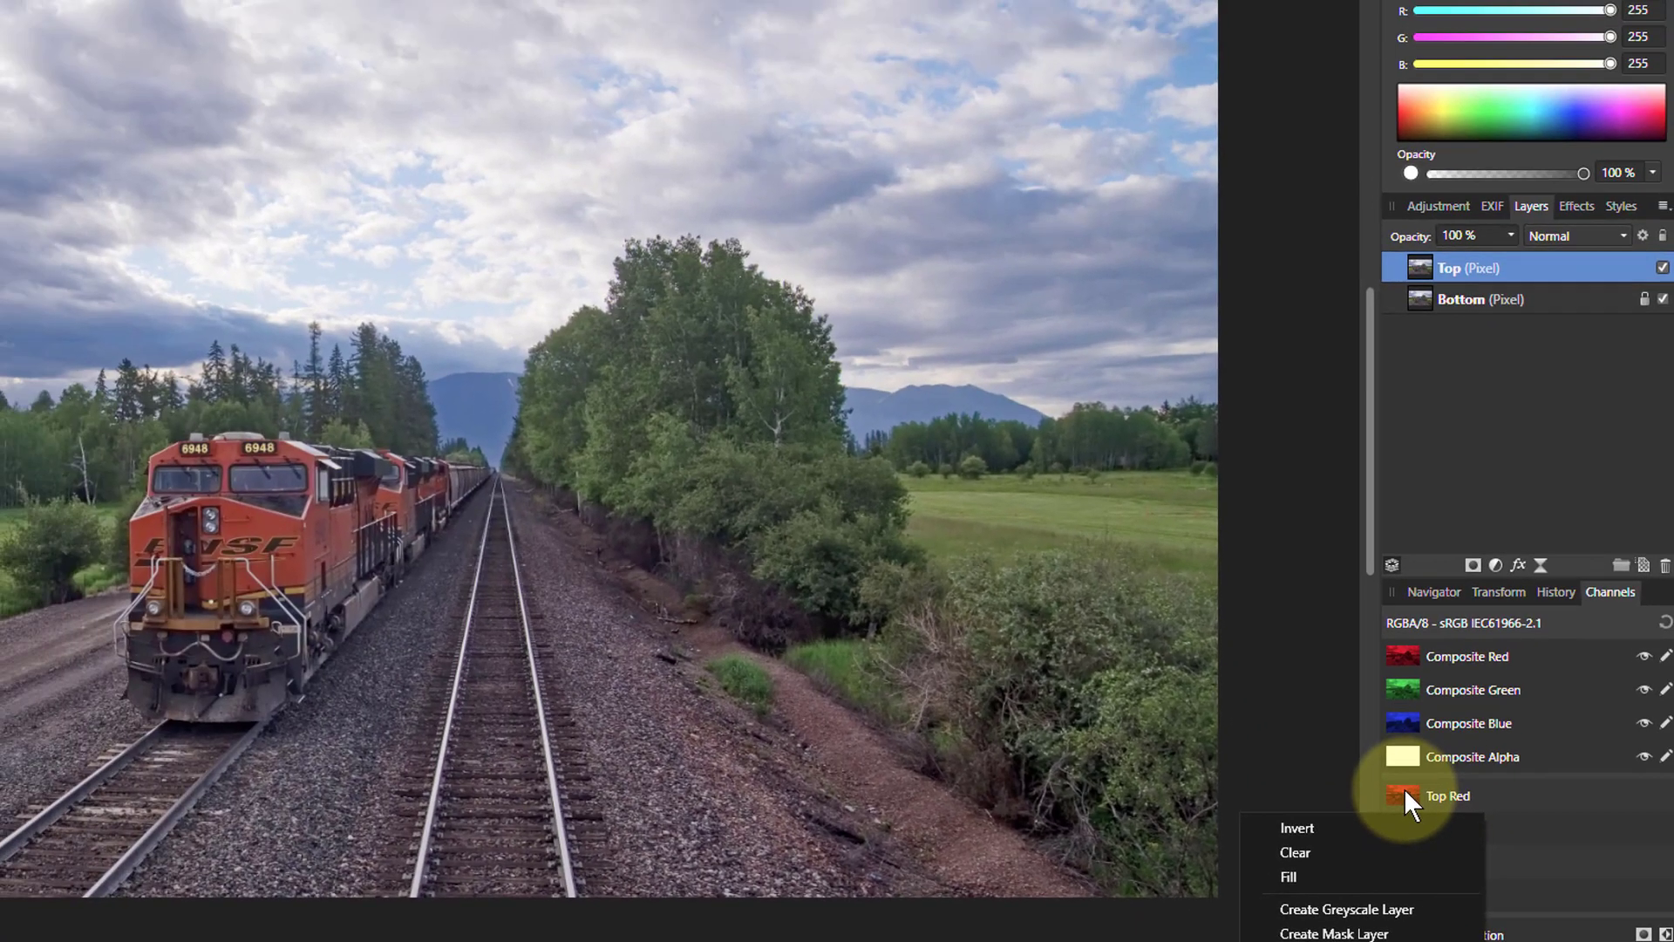
key(Escape)
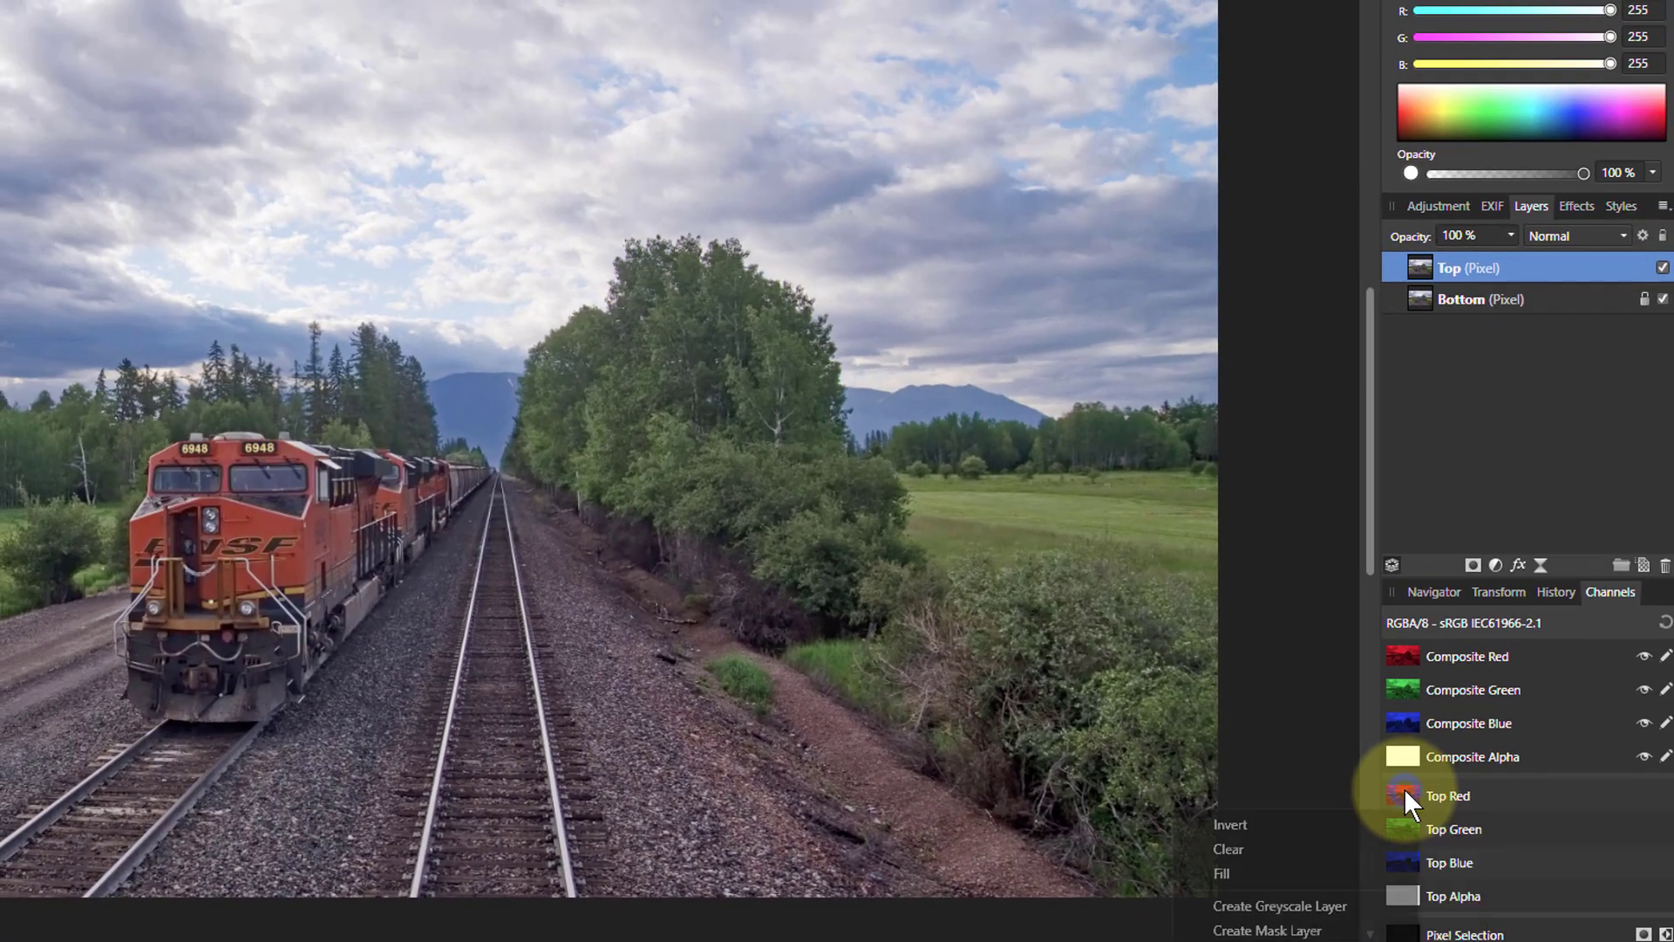
click(1231, 823)
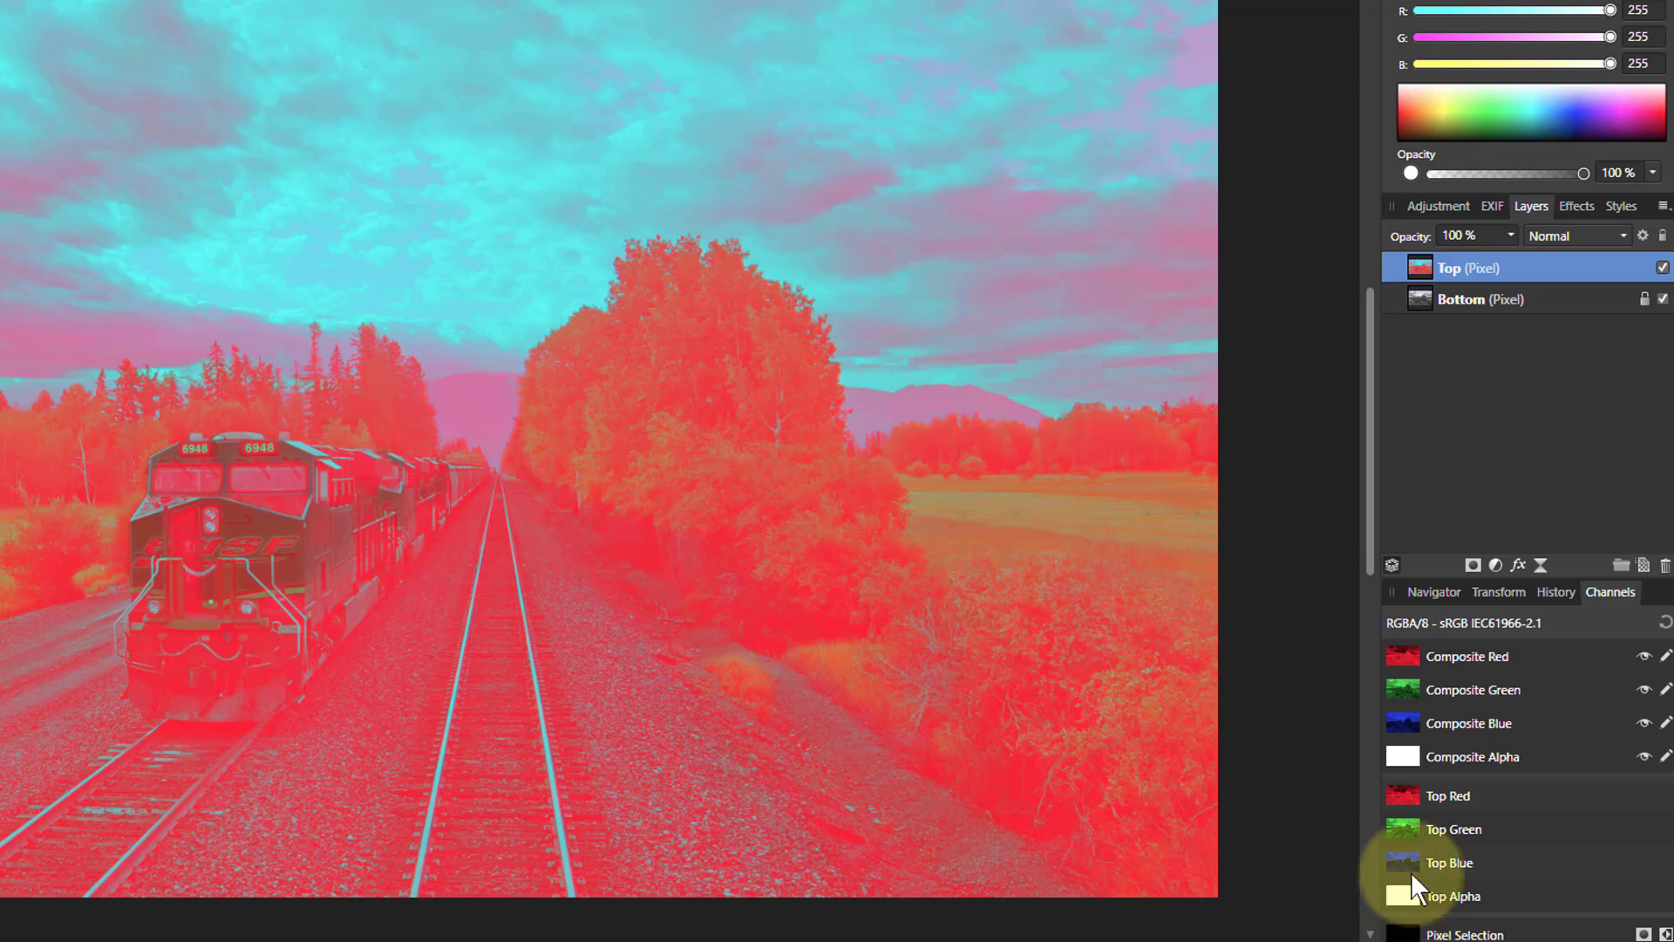
right_click(1400, 829)
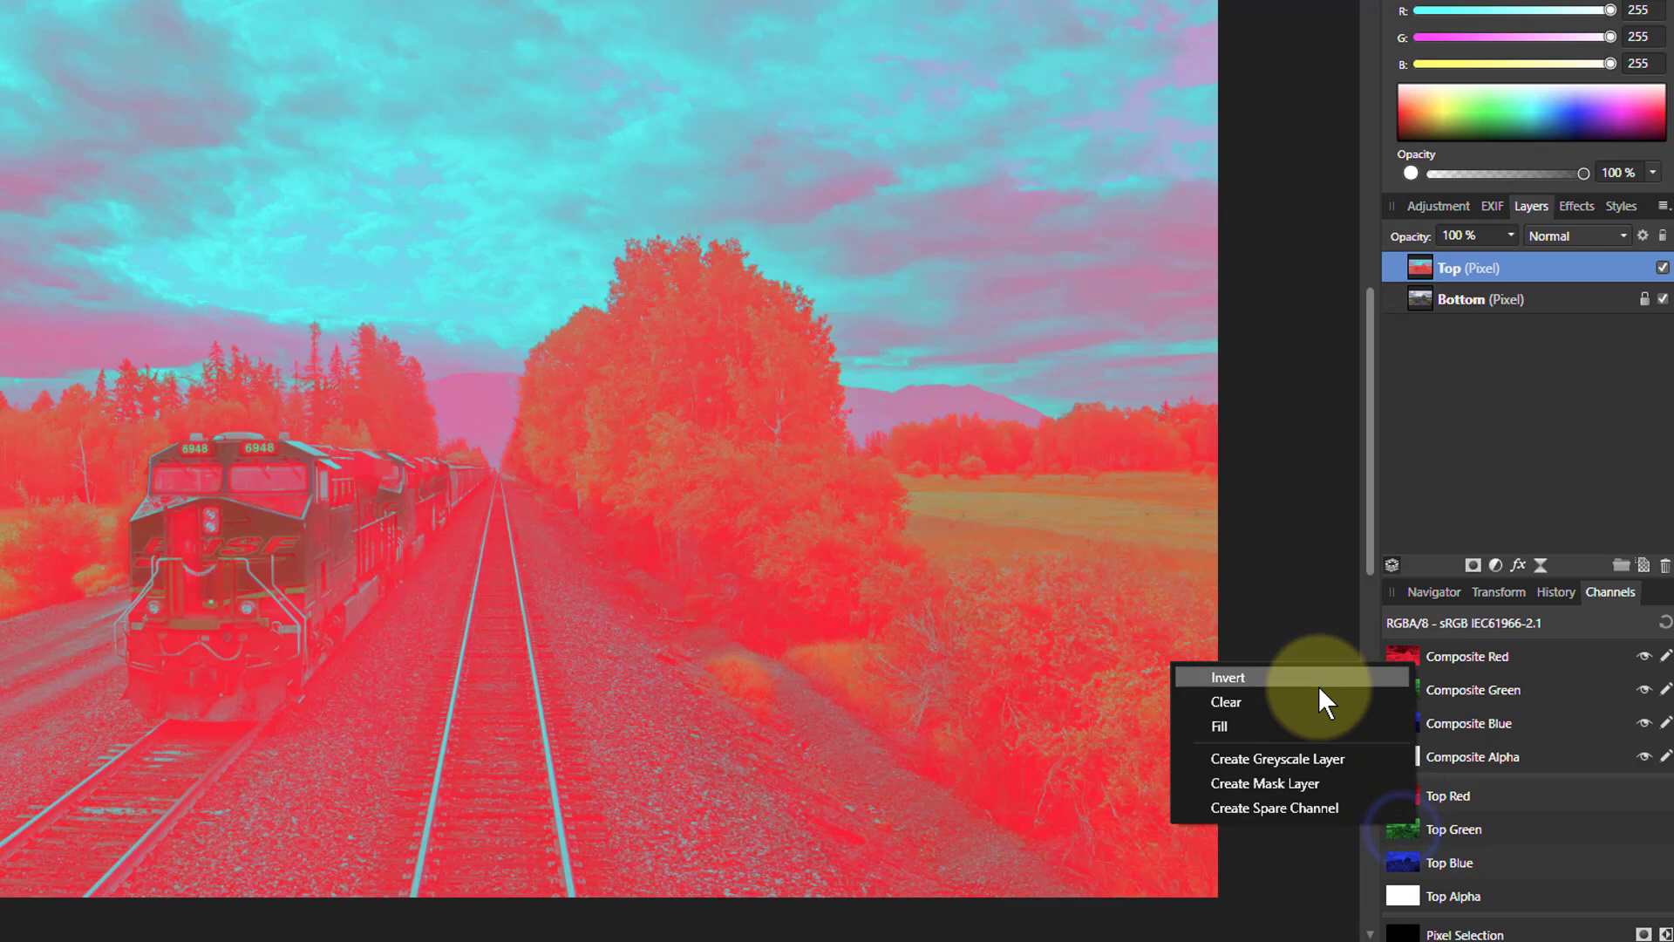
click(1318, 689)
right_click(1393, 857)
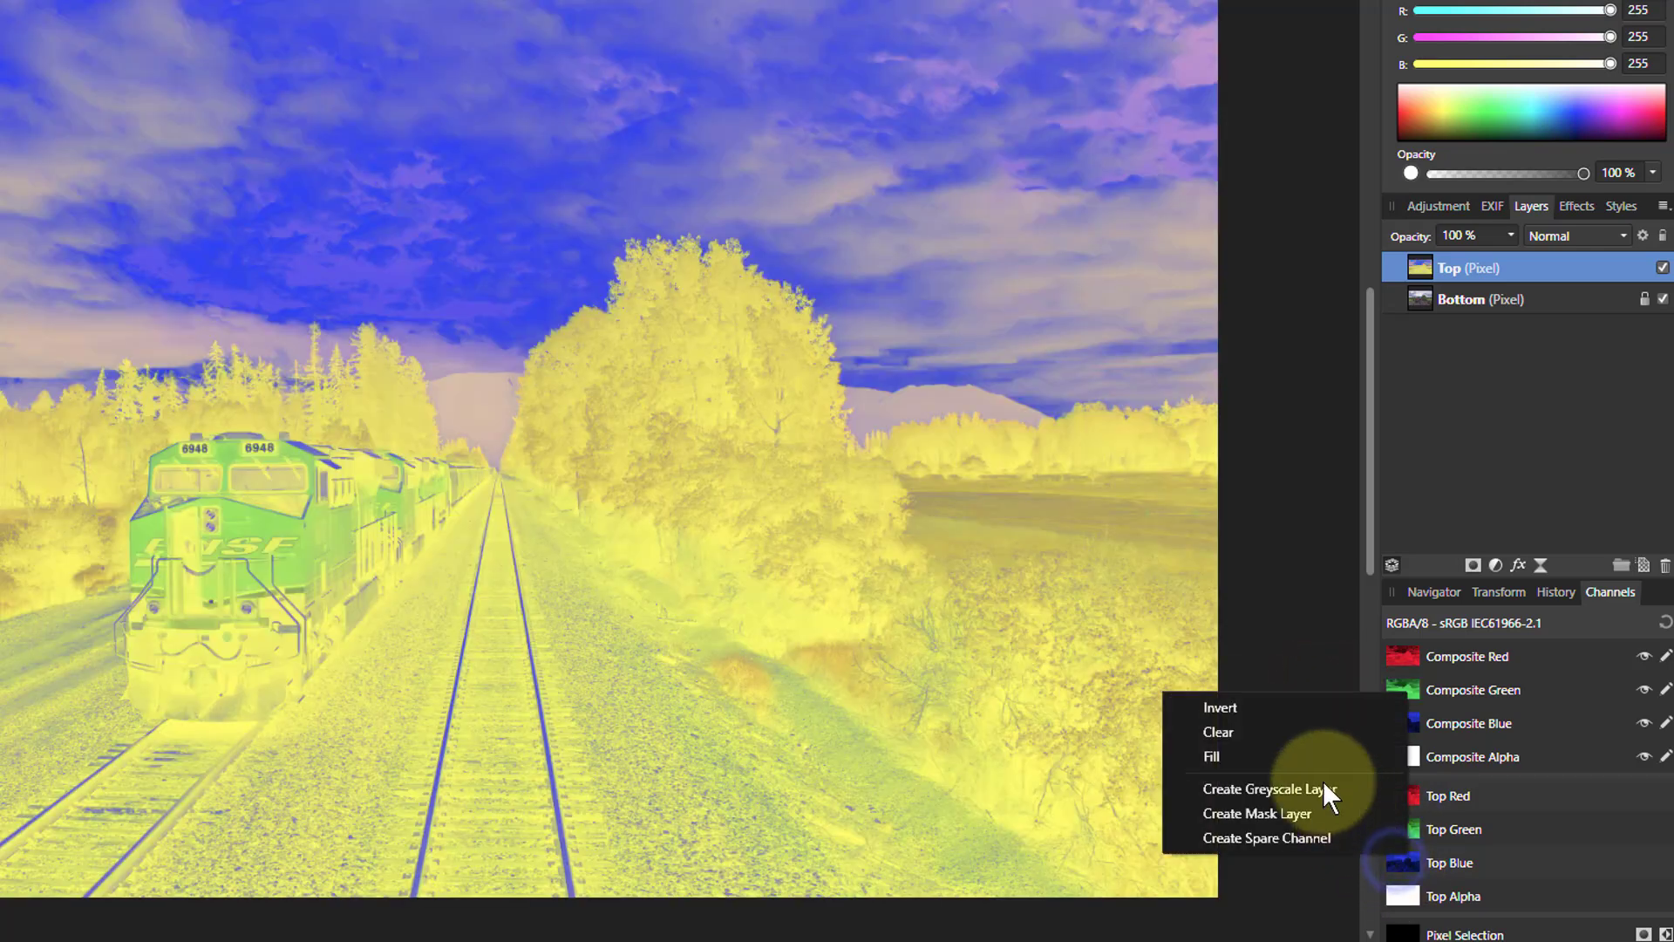
click(1268, 708)
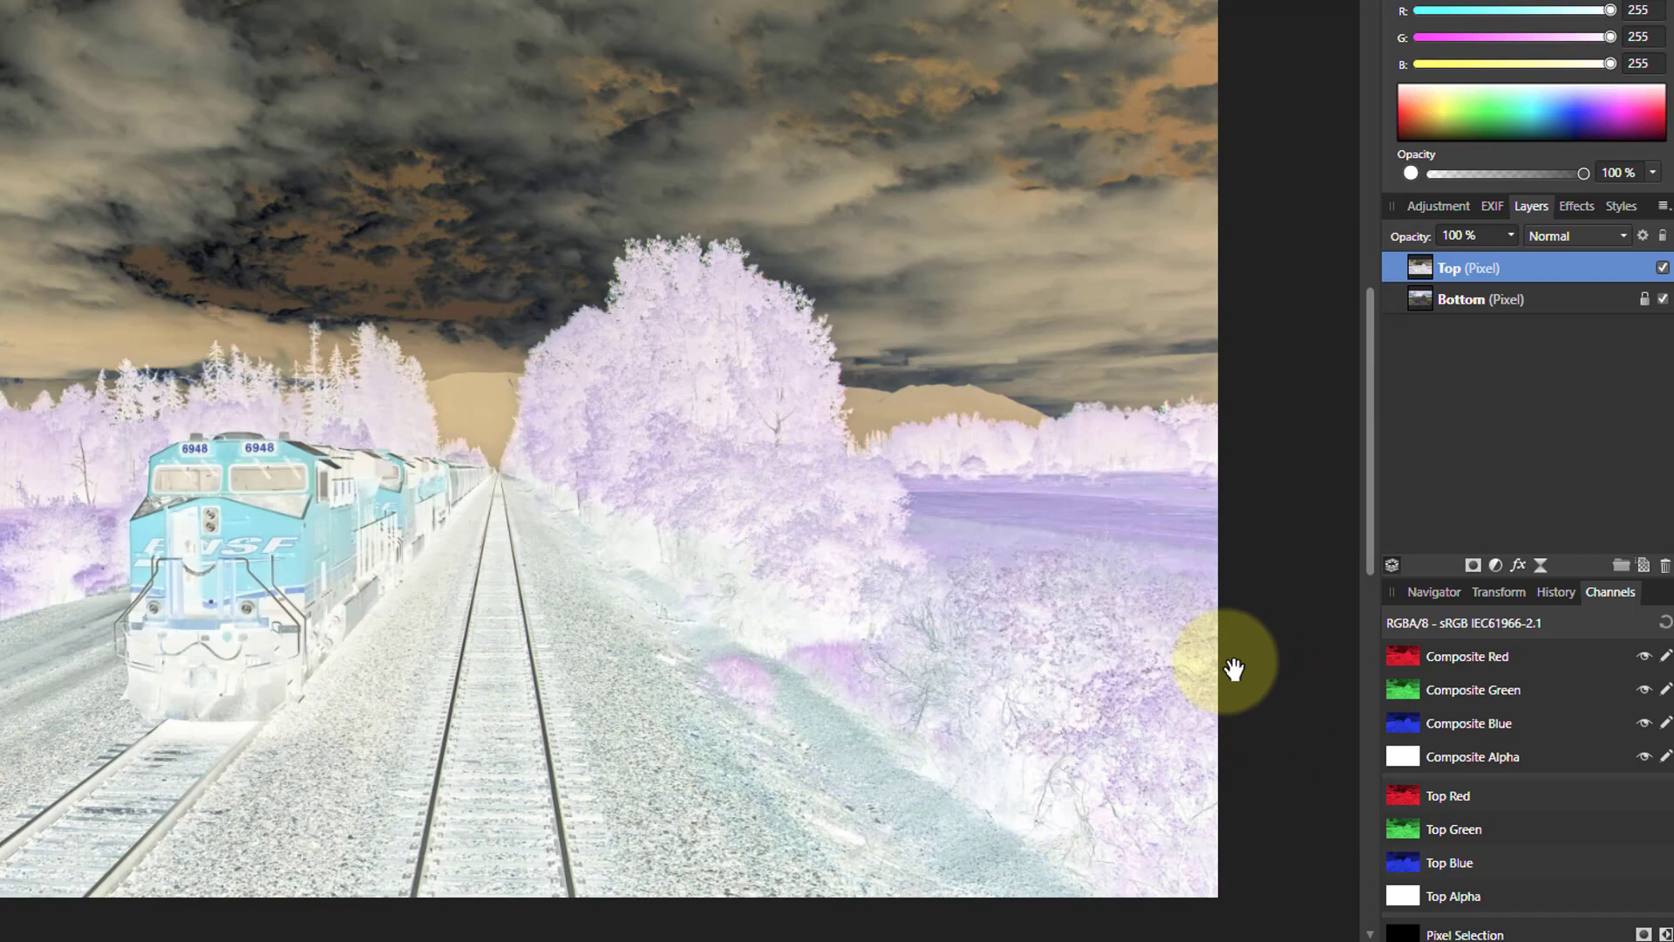
key(ctrl+z)
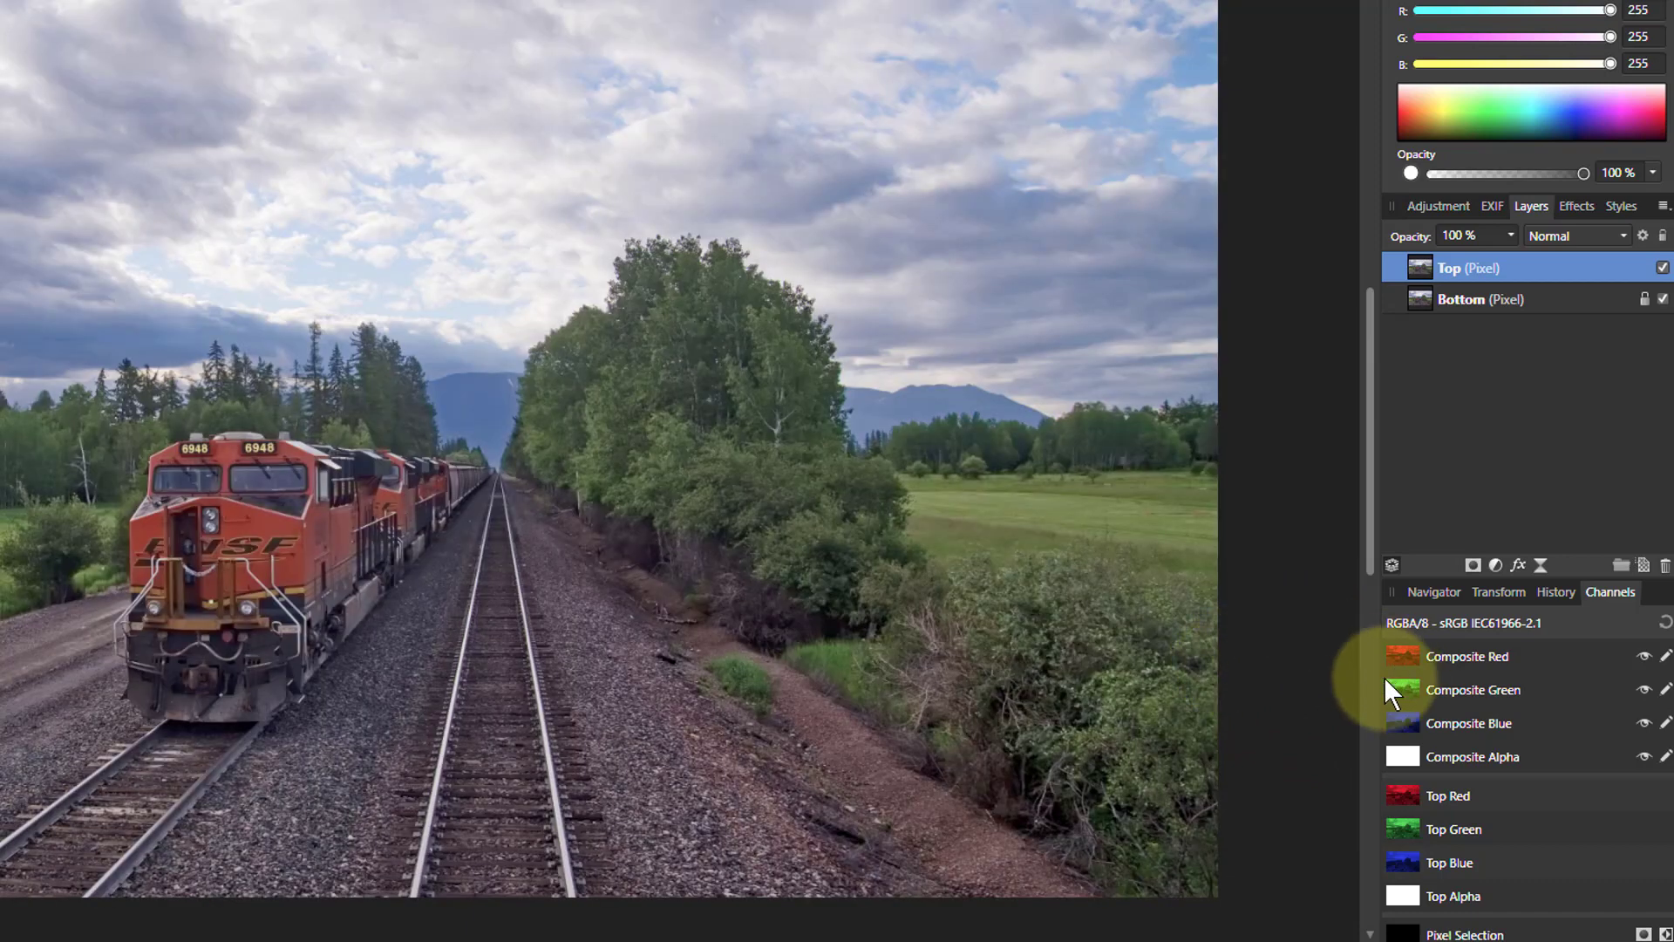
right_click(1411, 791)
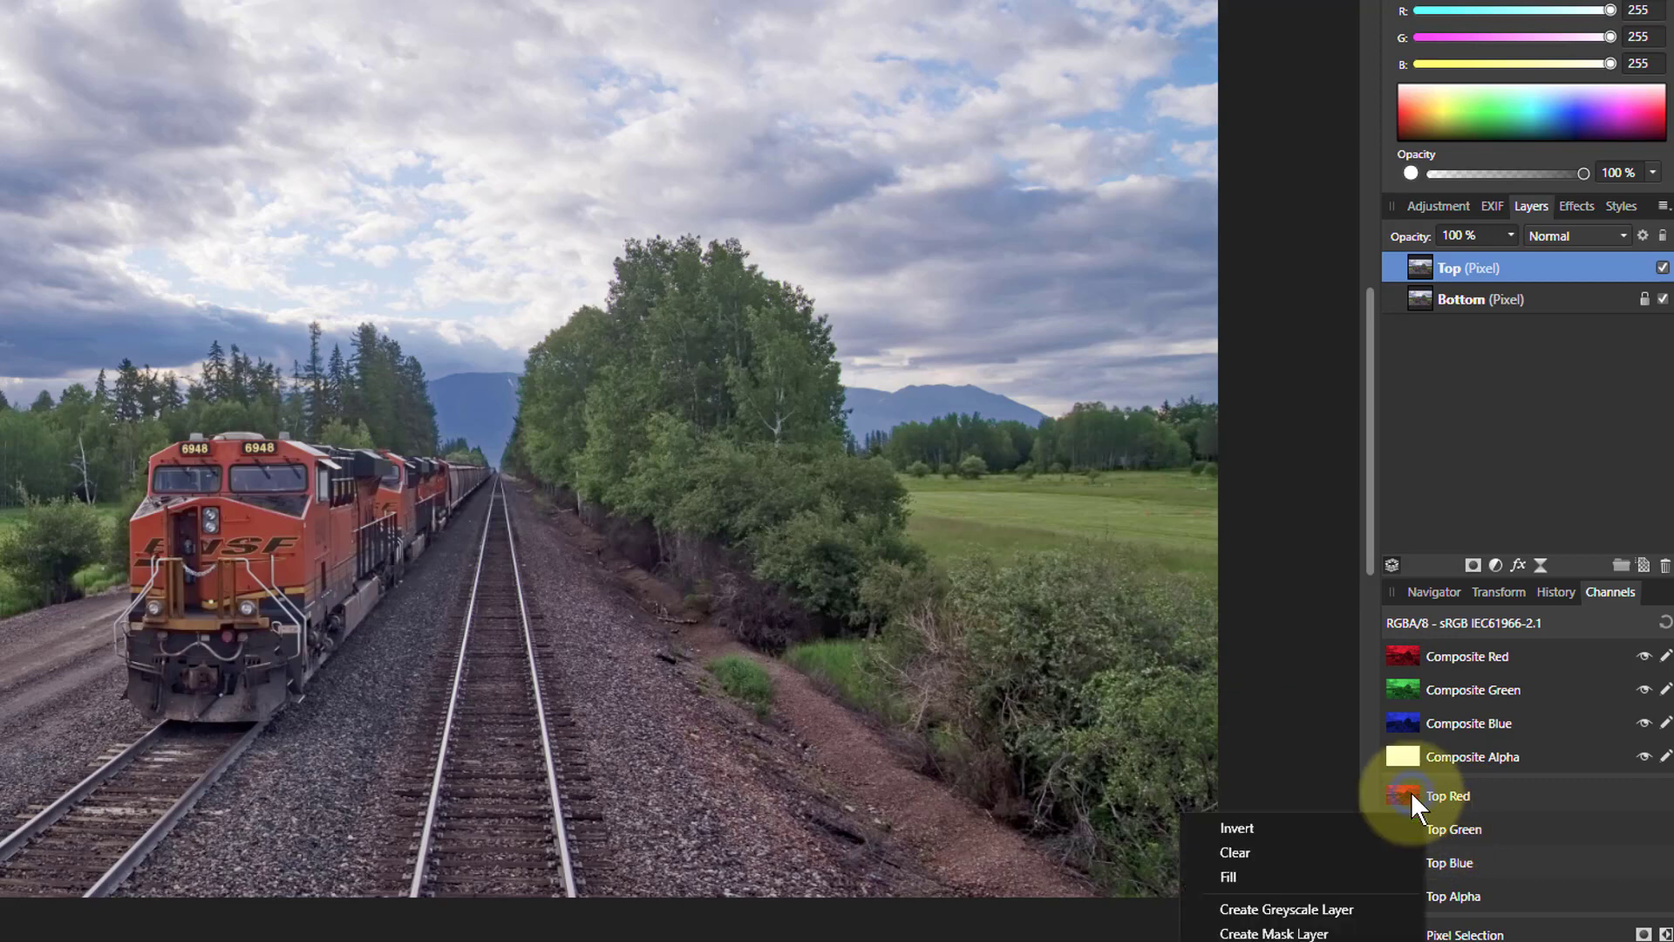
click(1252, 851)
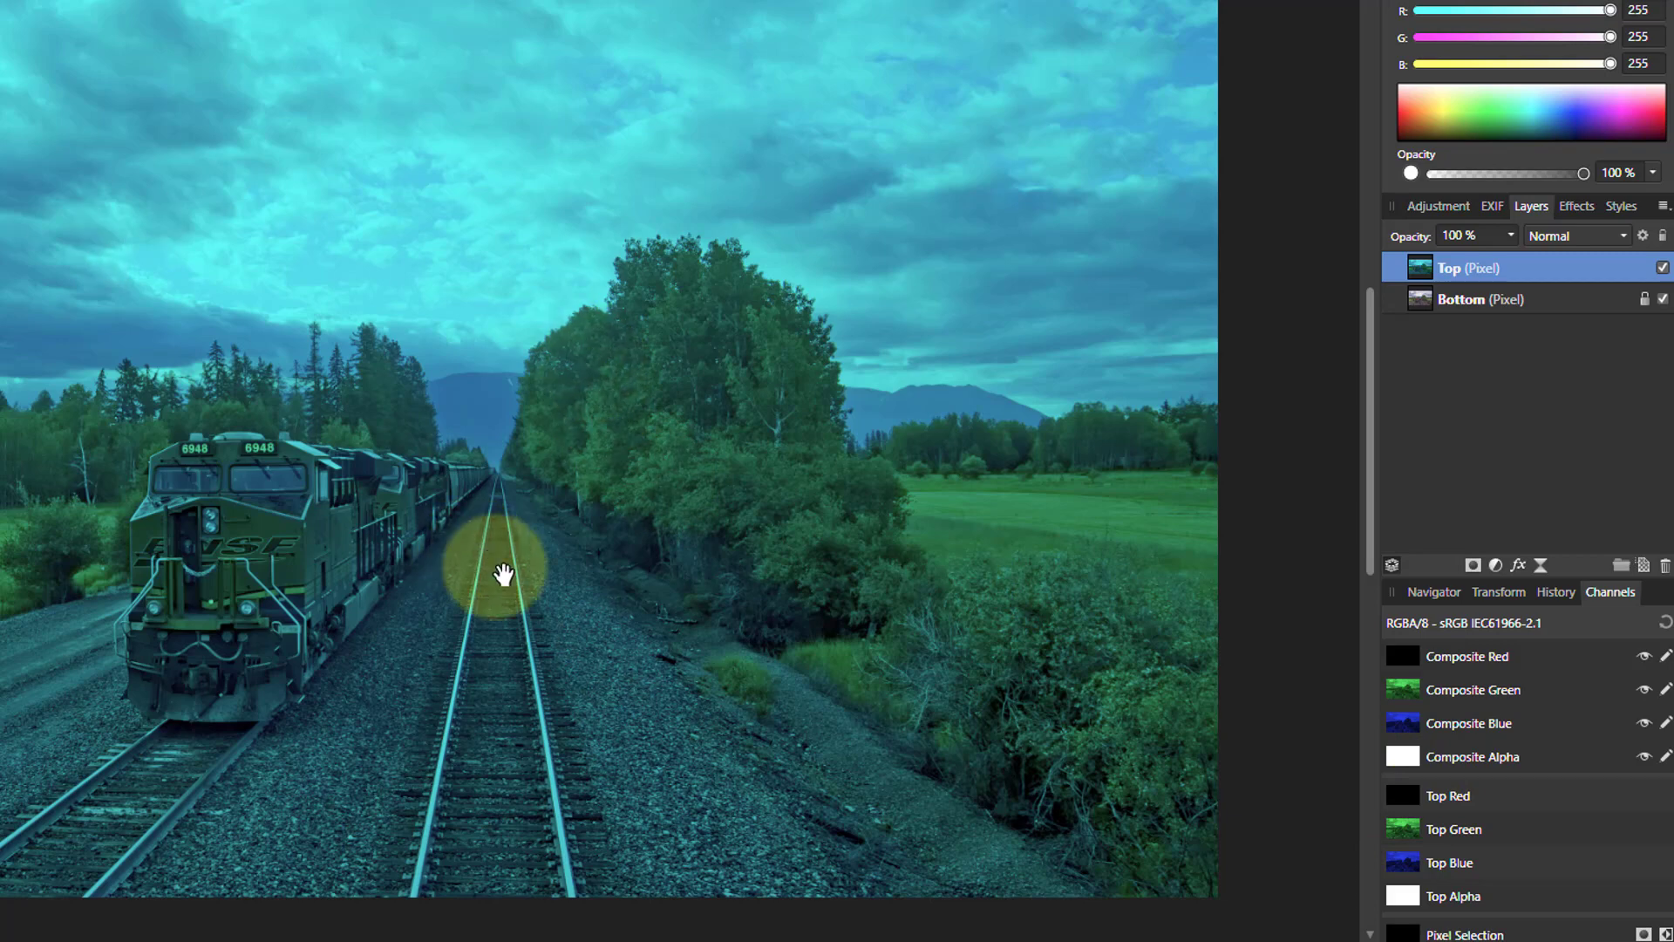
key(ctrl+z)
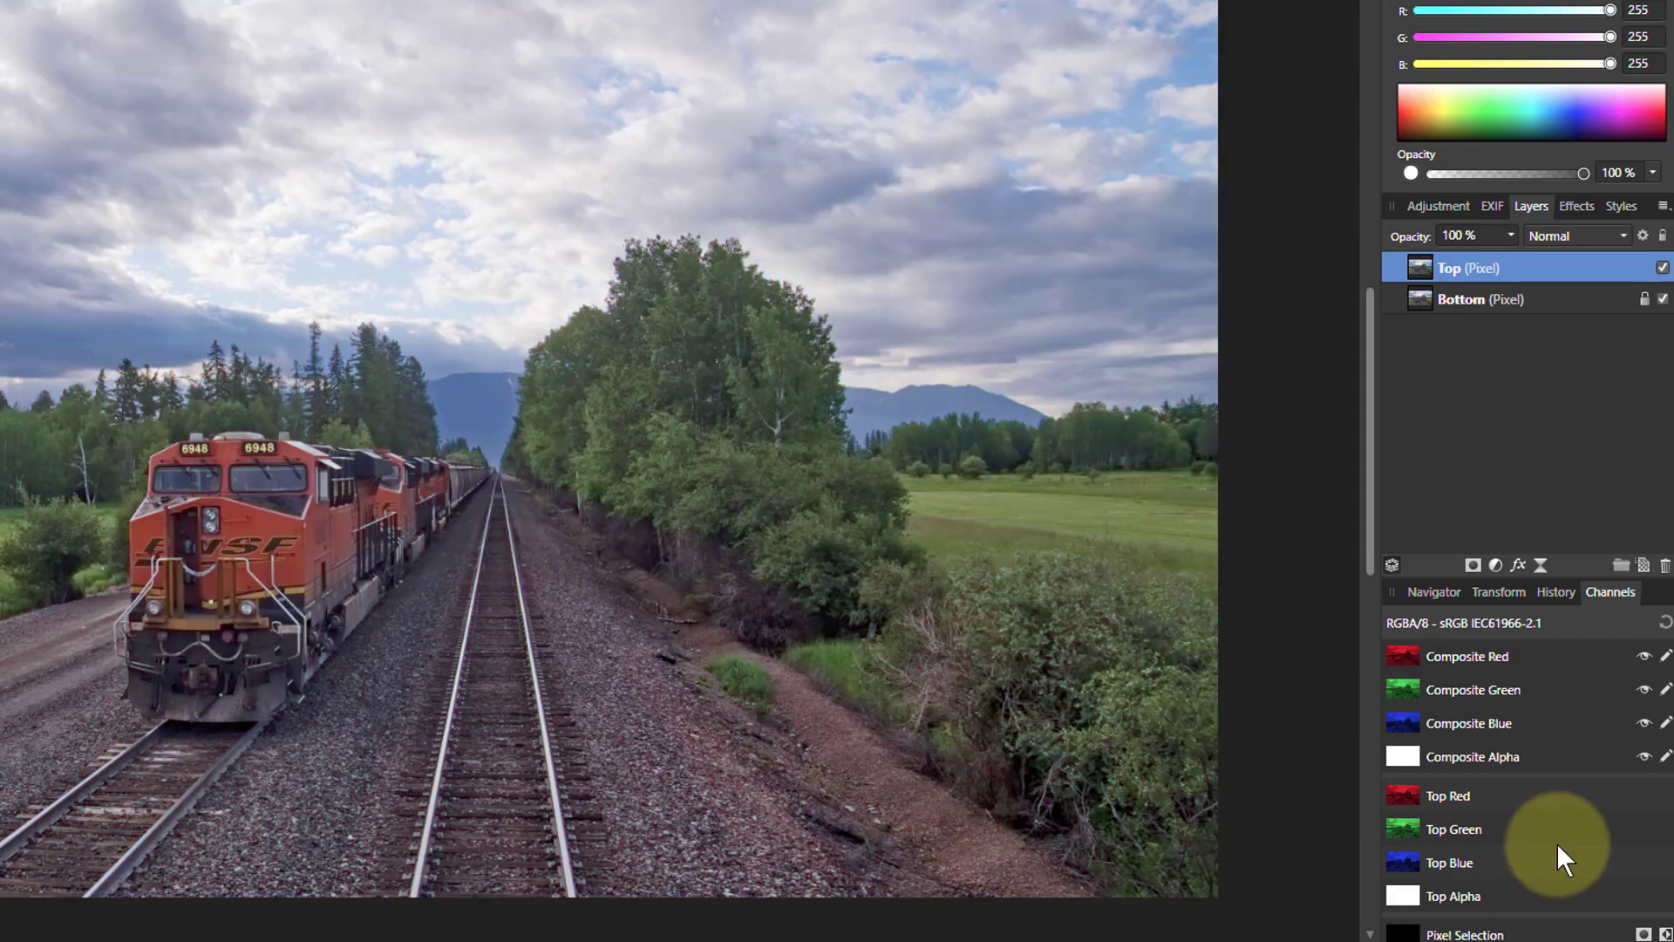
right_click(1404, 806)
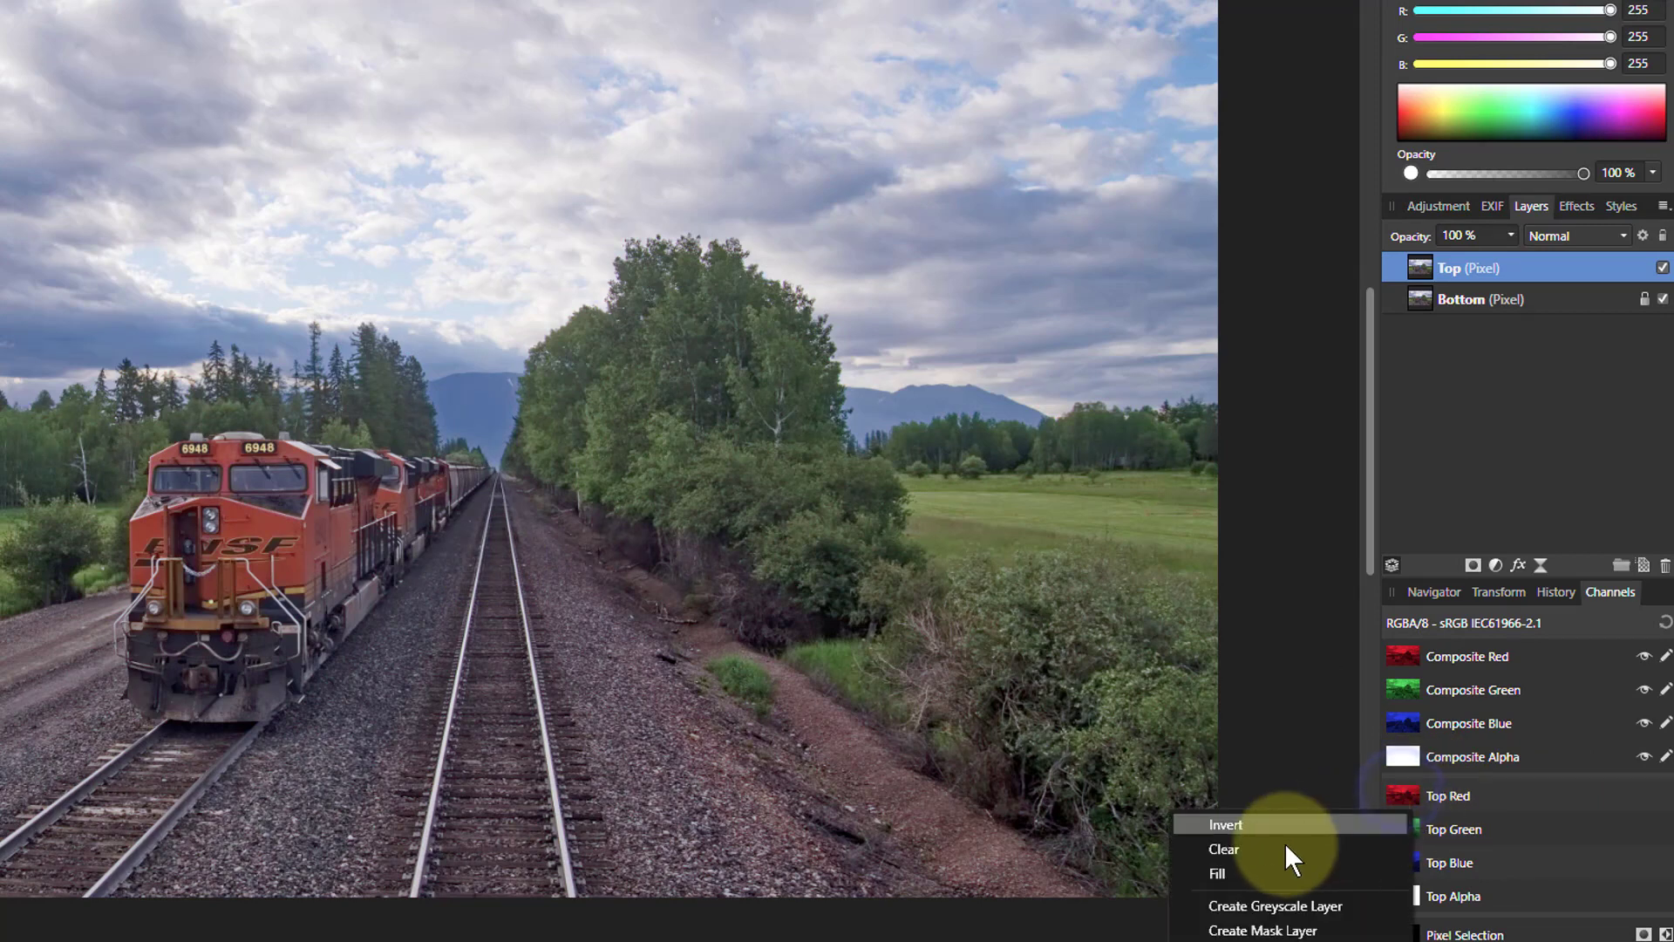
click(1225, 870)
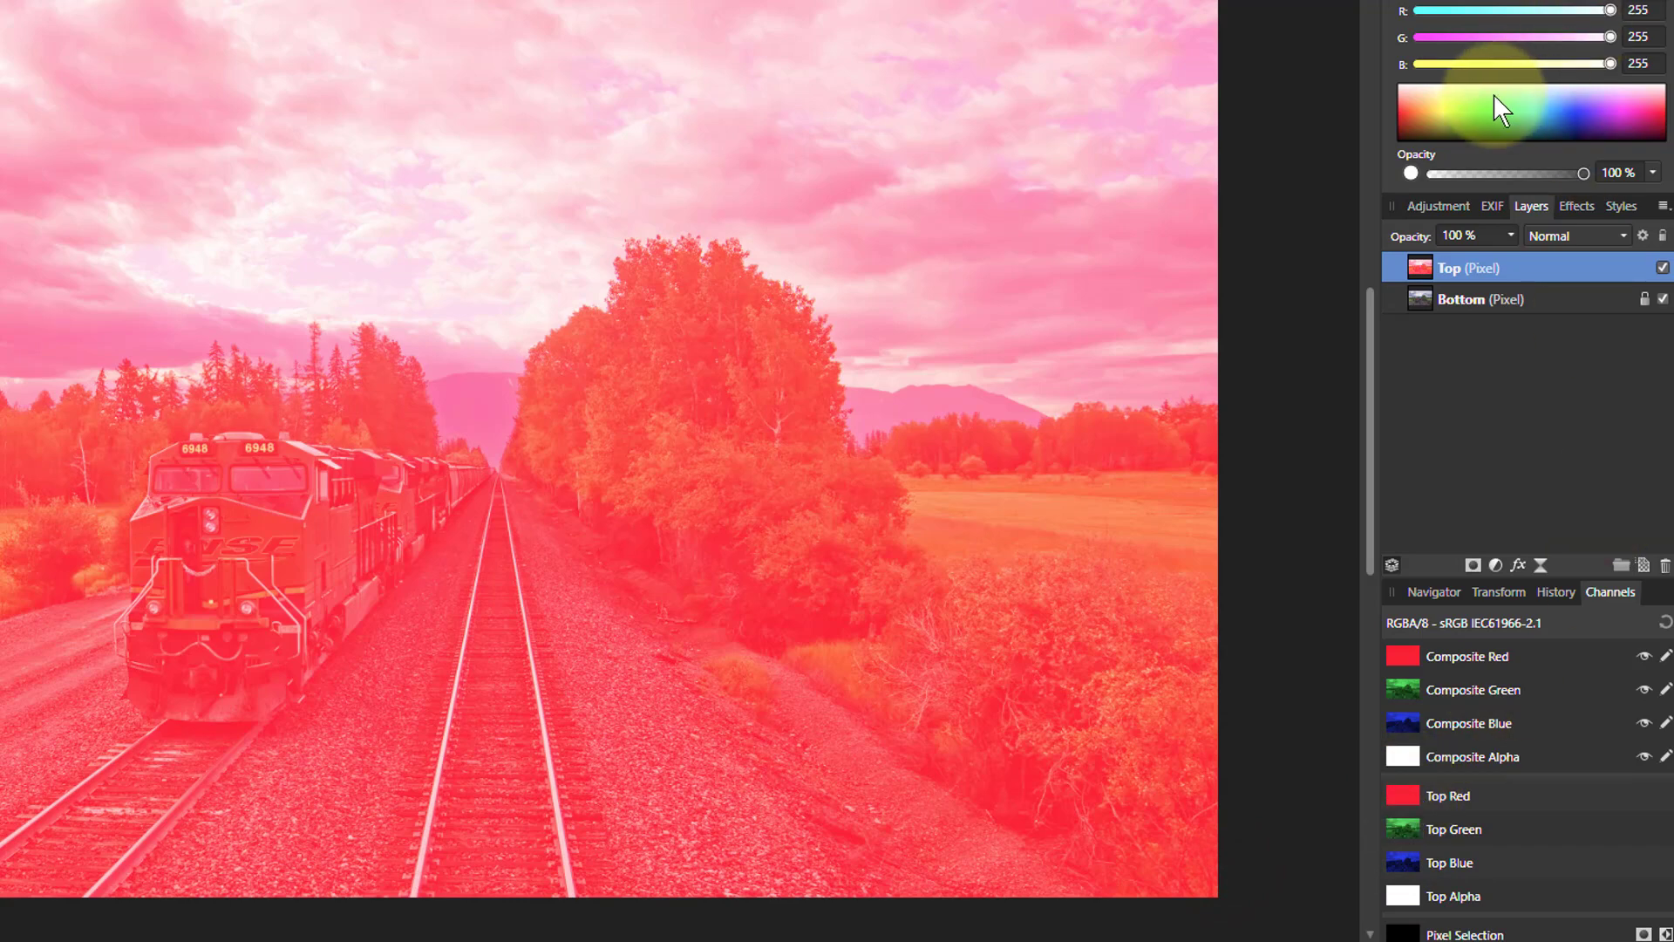
key(ctrl+z)
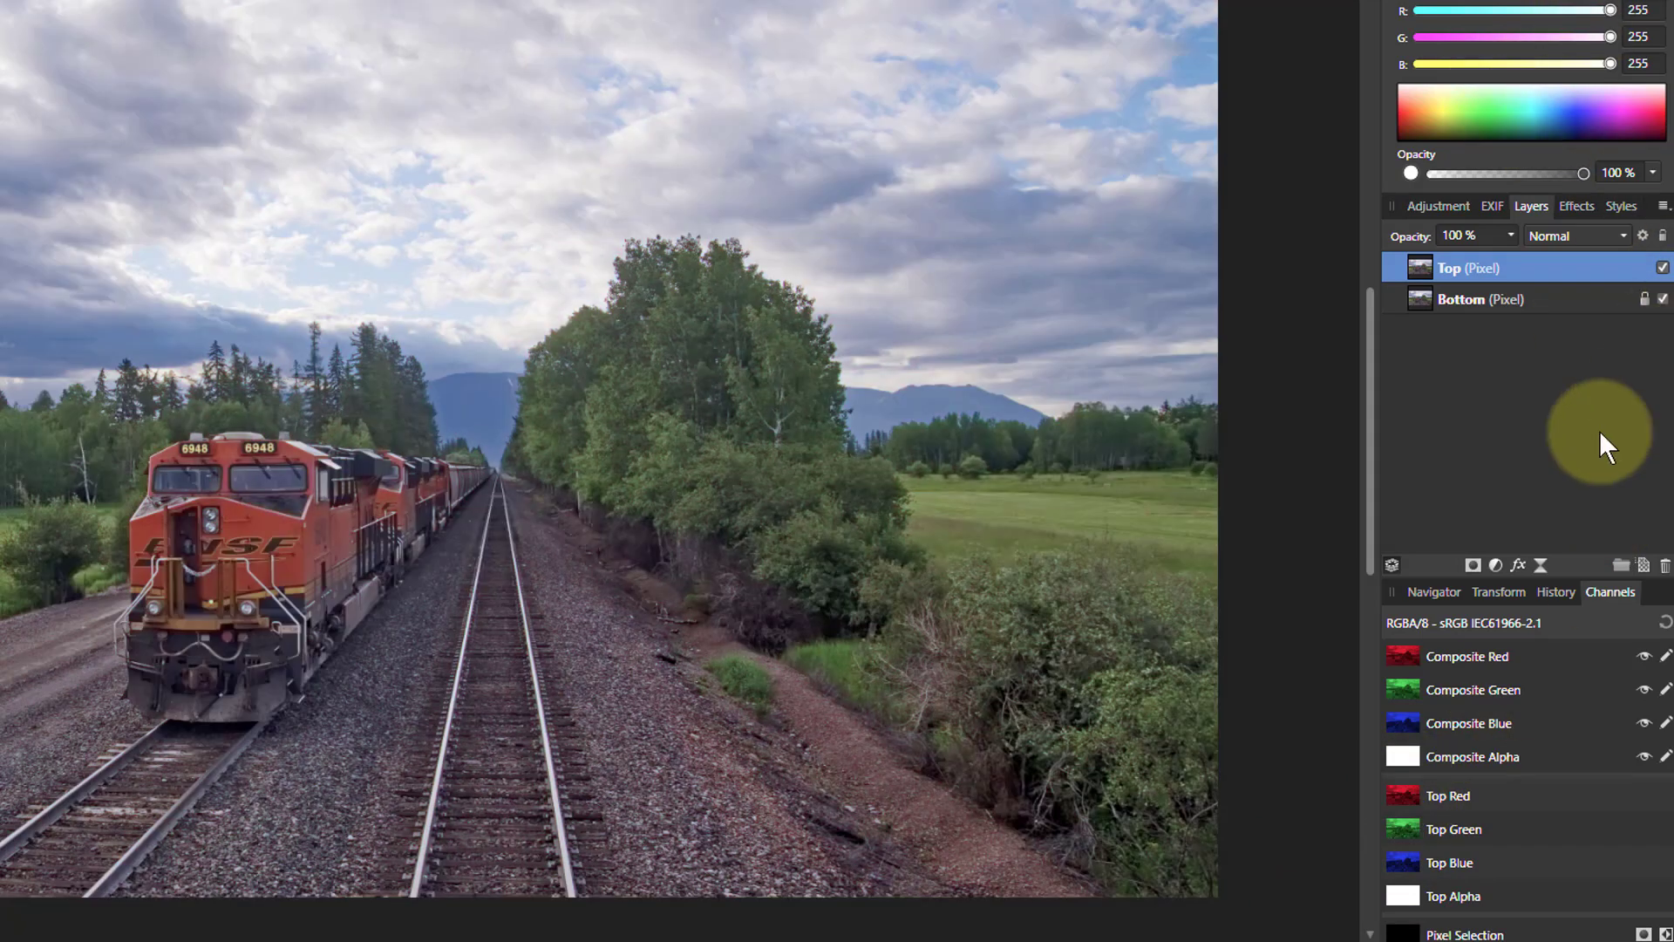
Step: Create a greyscale layer from the Top Red channel, then open the new layer's context menu
right_click(1401, 794)
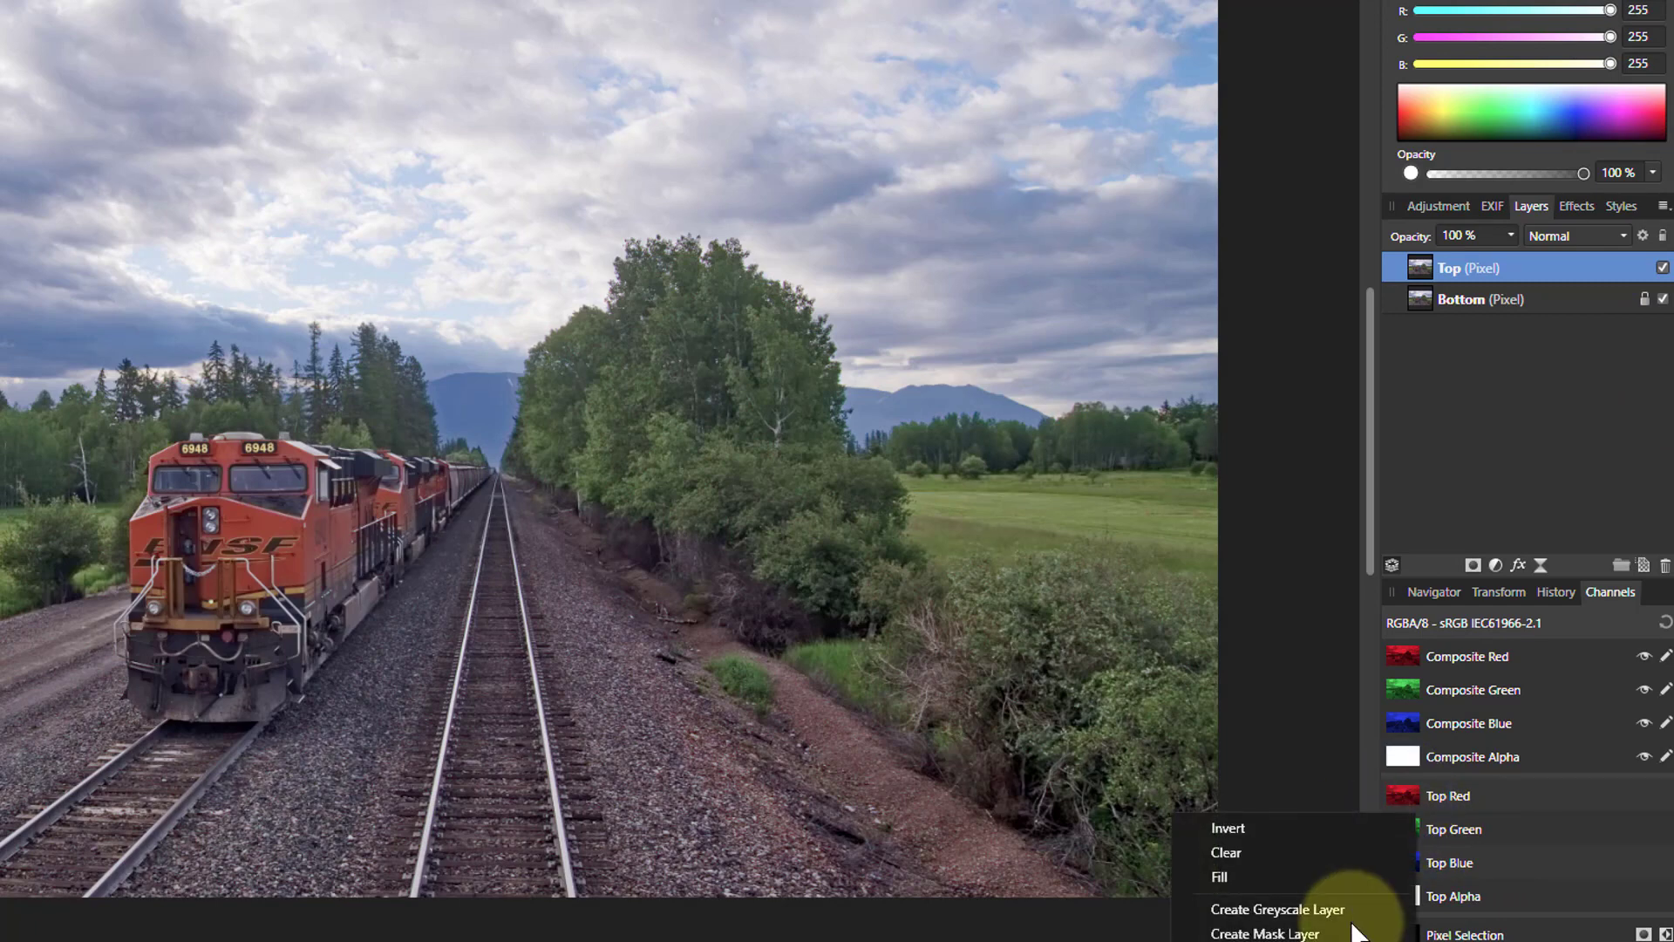
click(1290, 911)
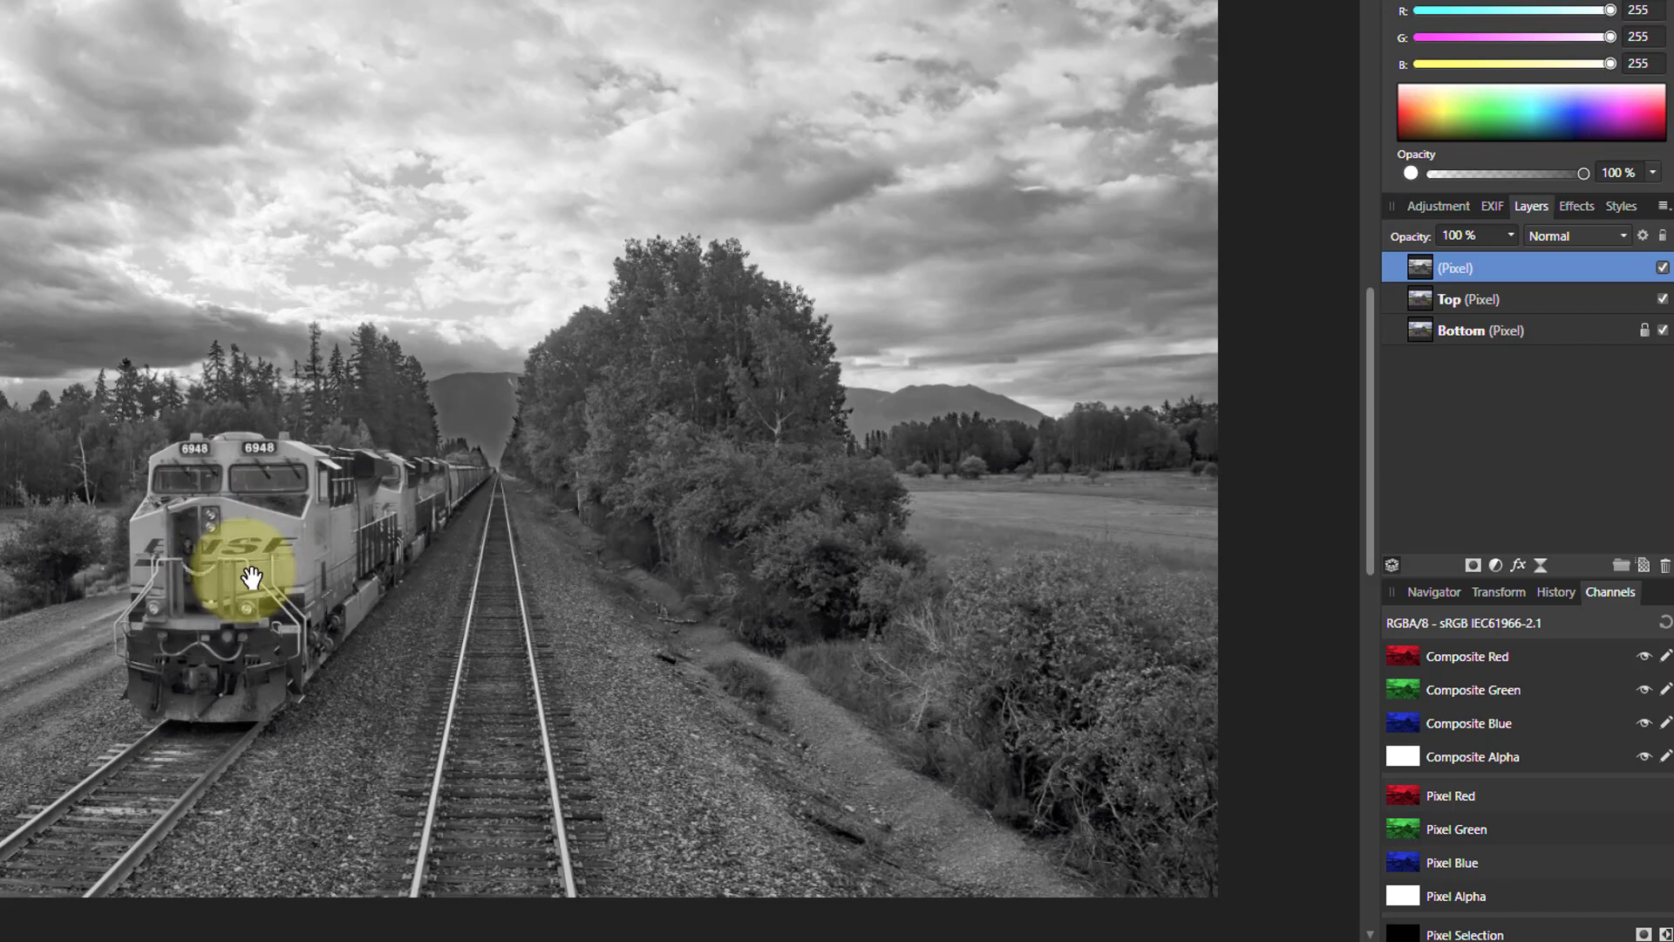
right_click(1420, 263)
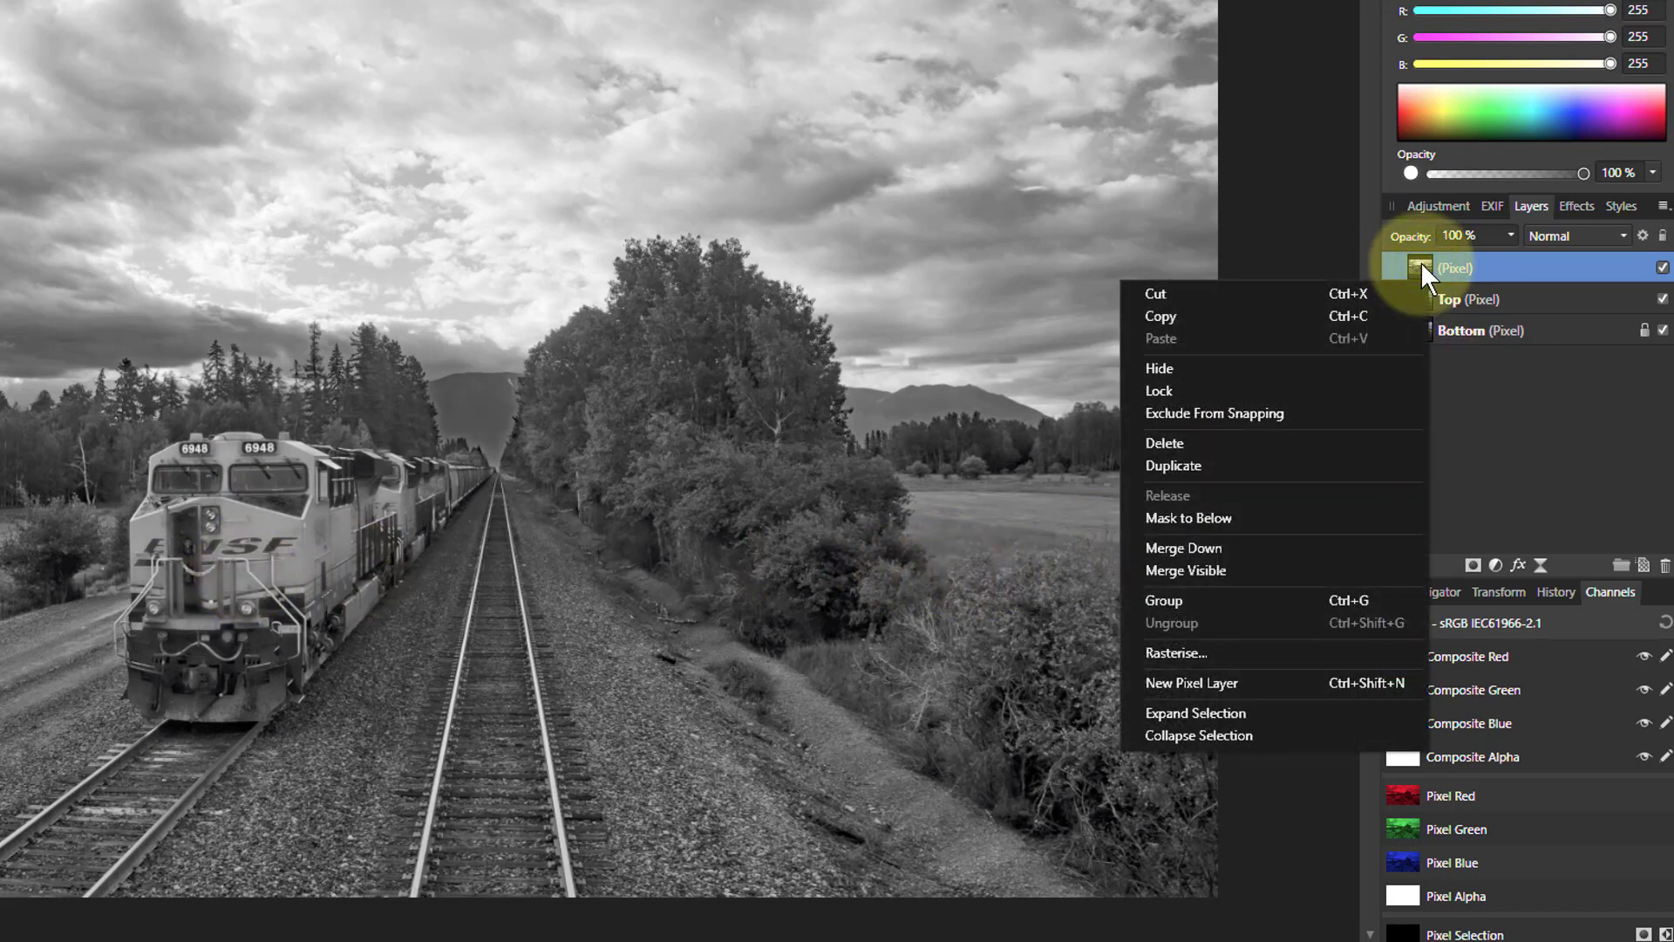
Step: Delete the greyscale layer, then create a mask layer from Top Red and delete it too
click(1184, 447)
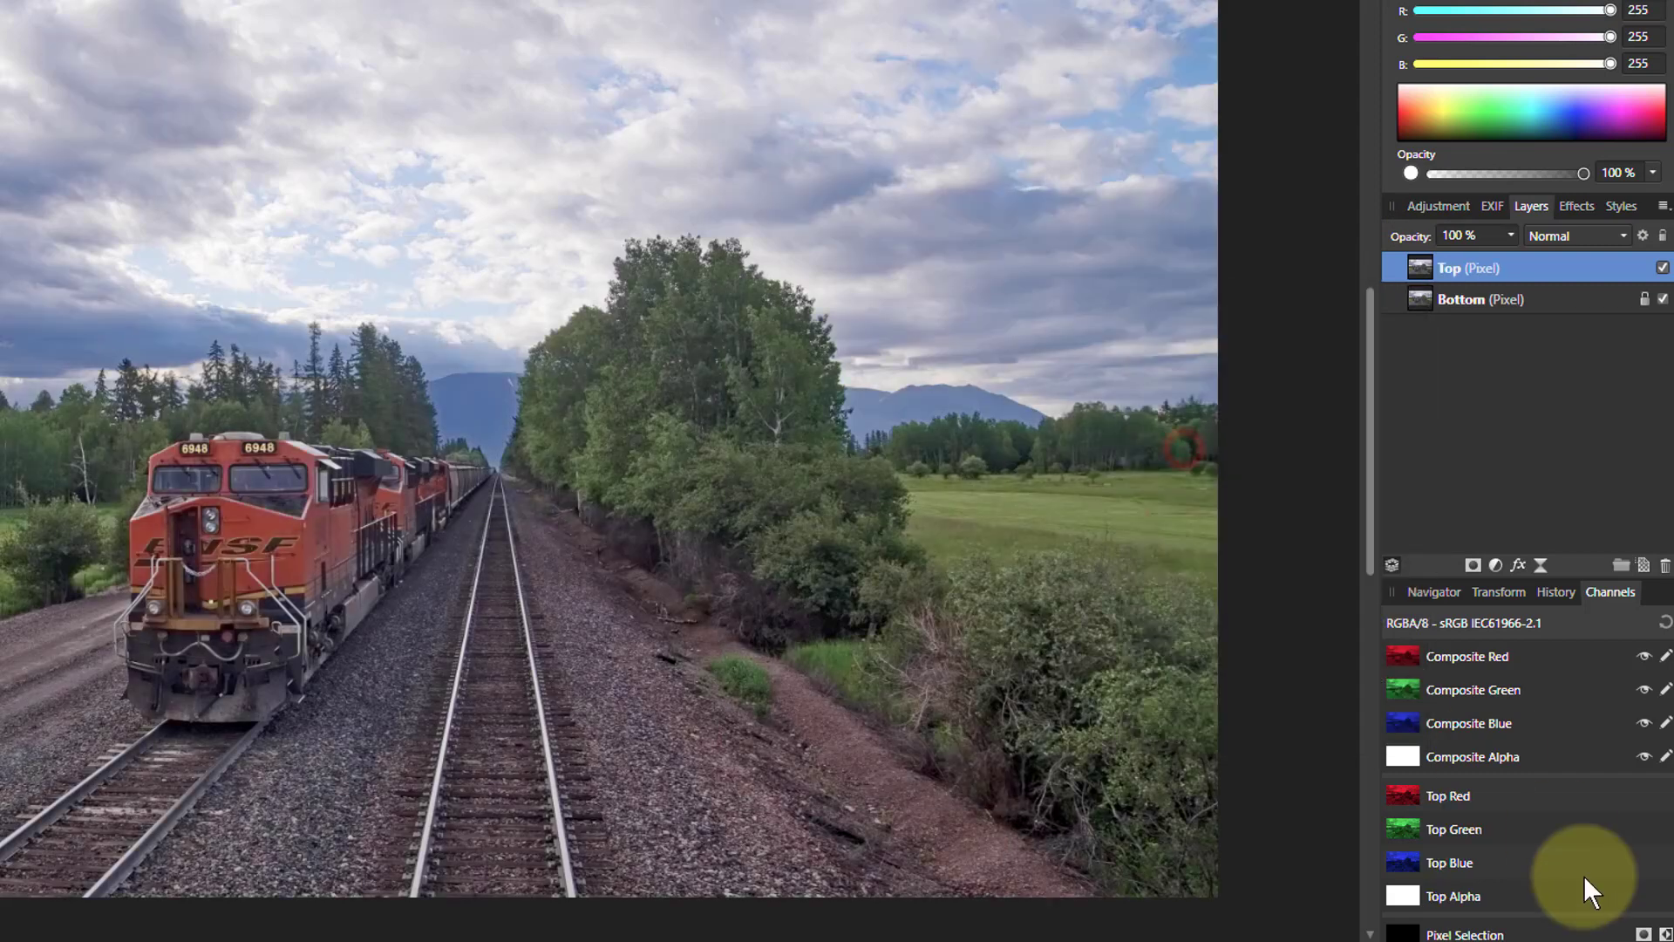
right_click(1405, 792)
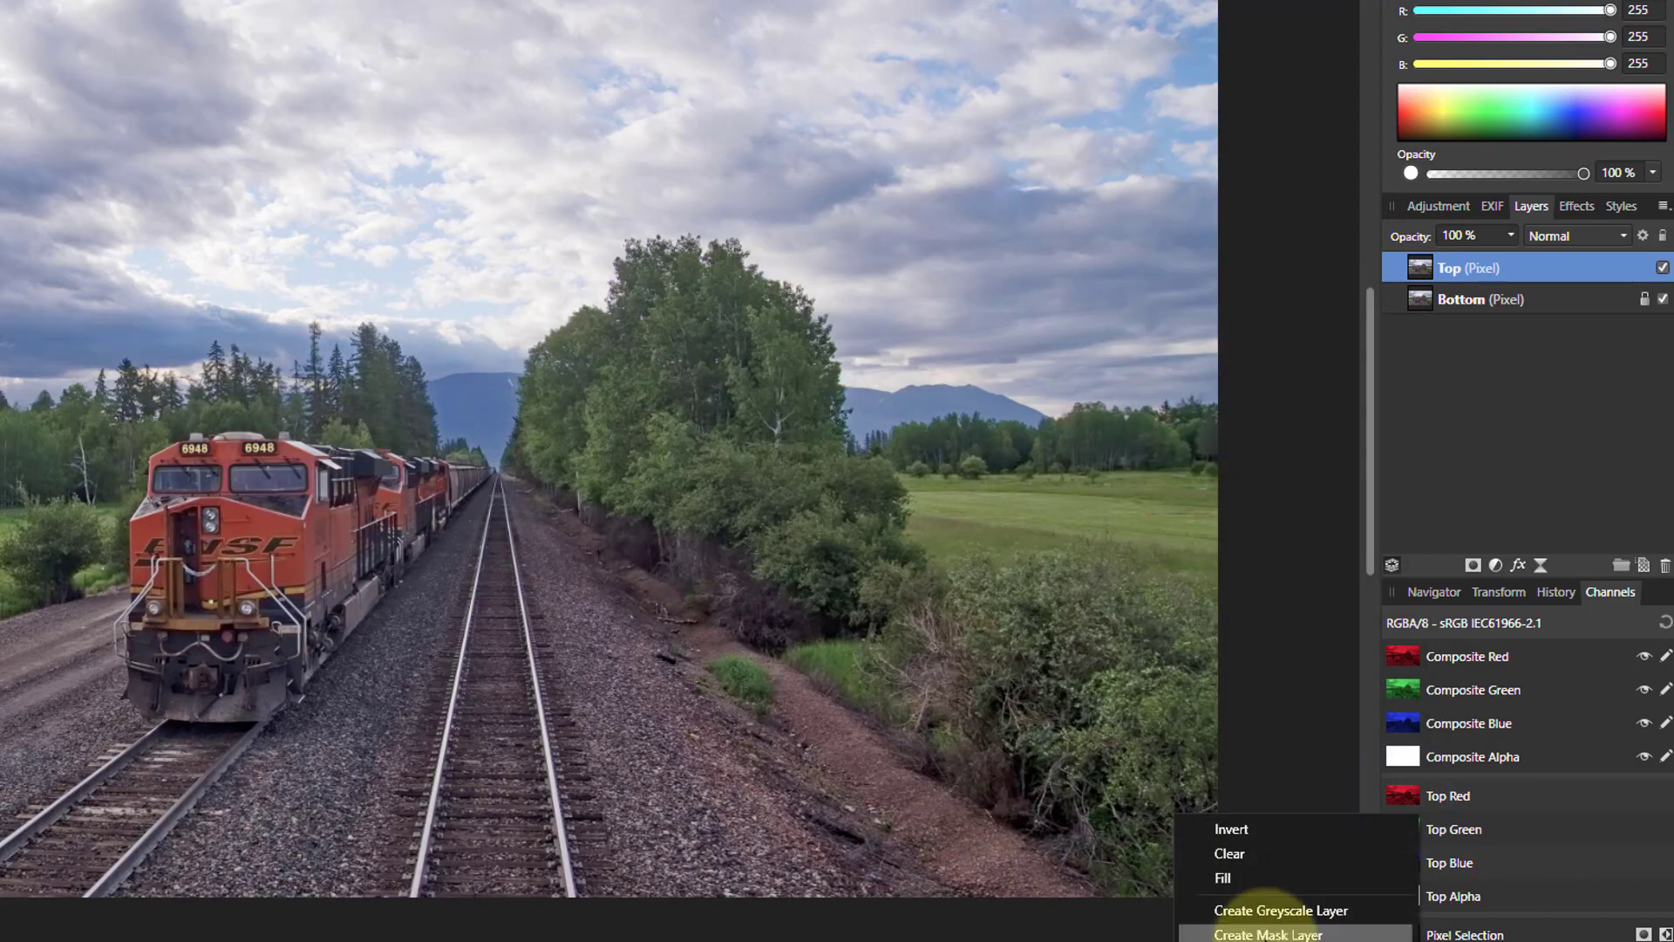
click(1273, 932)
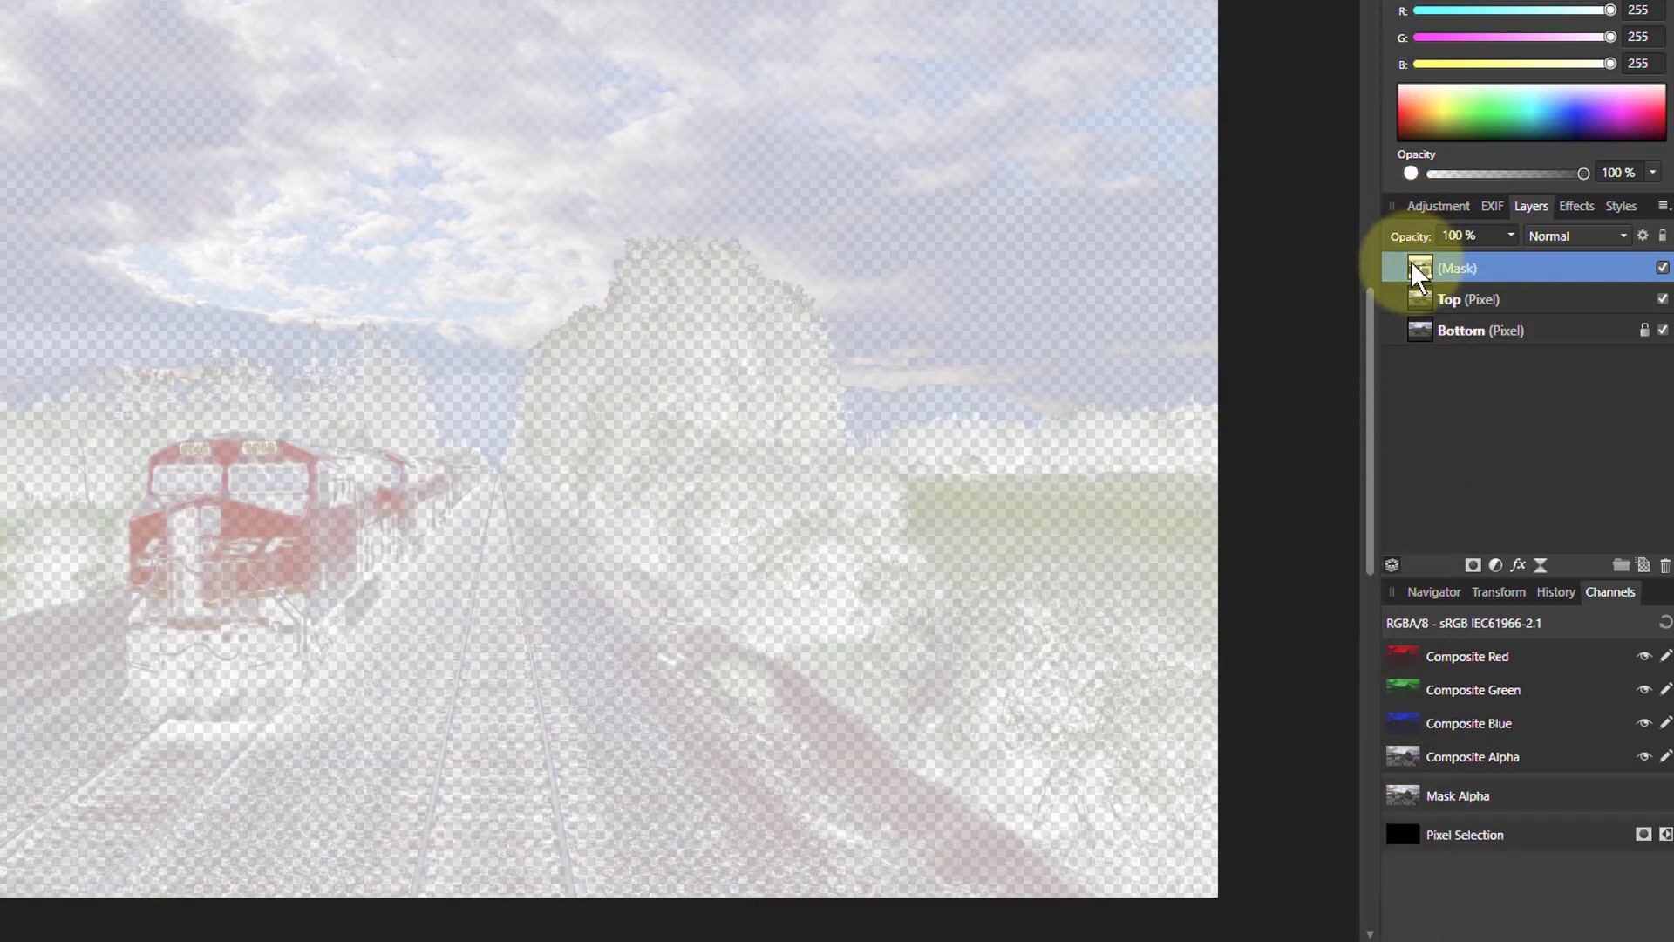
right_click(1414, 265)
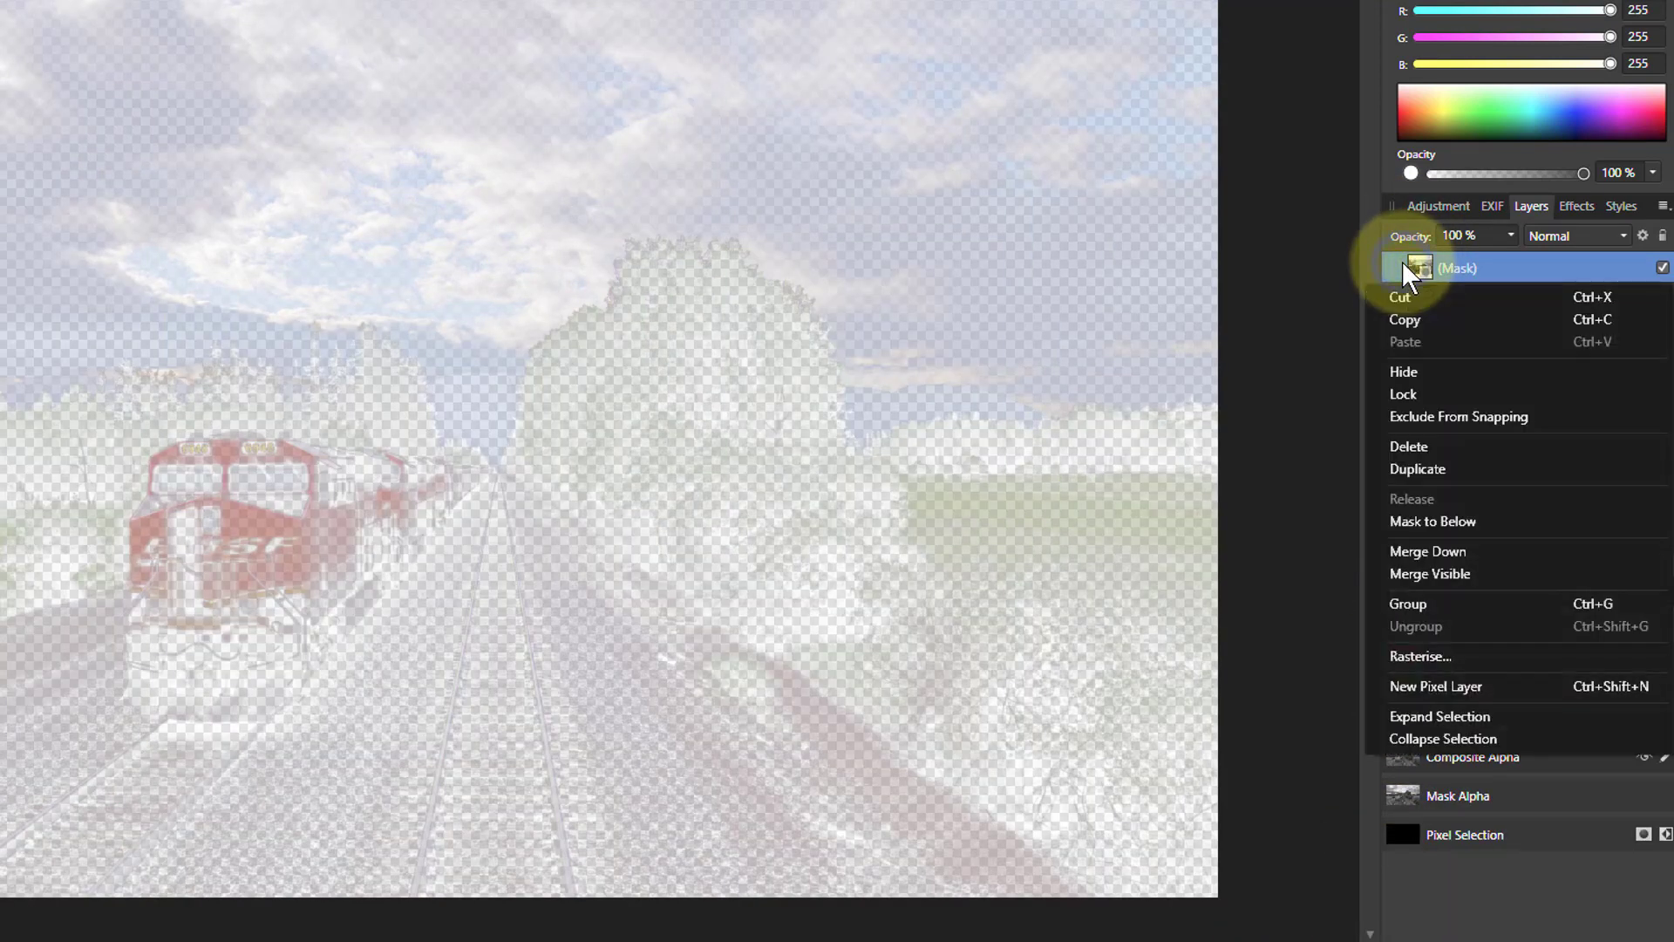
click(1415, 447)
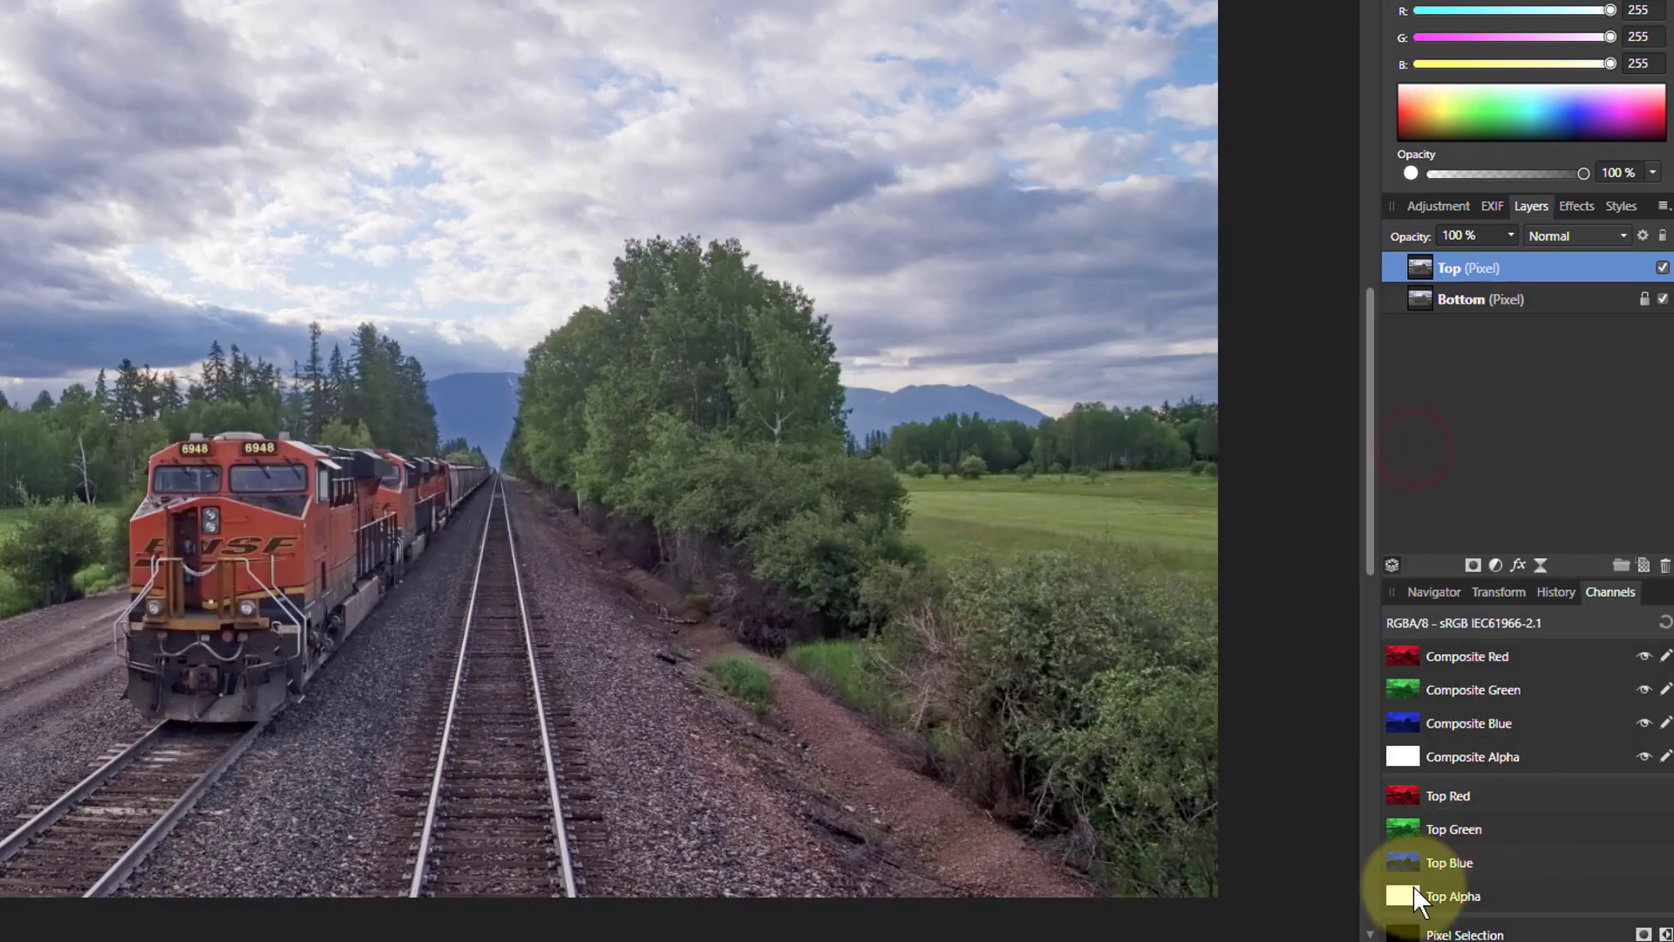
right_click(1404, 795)
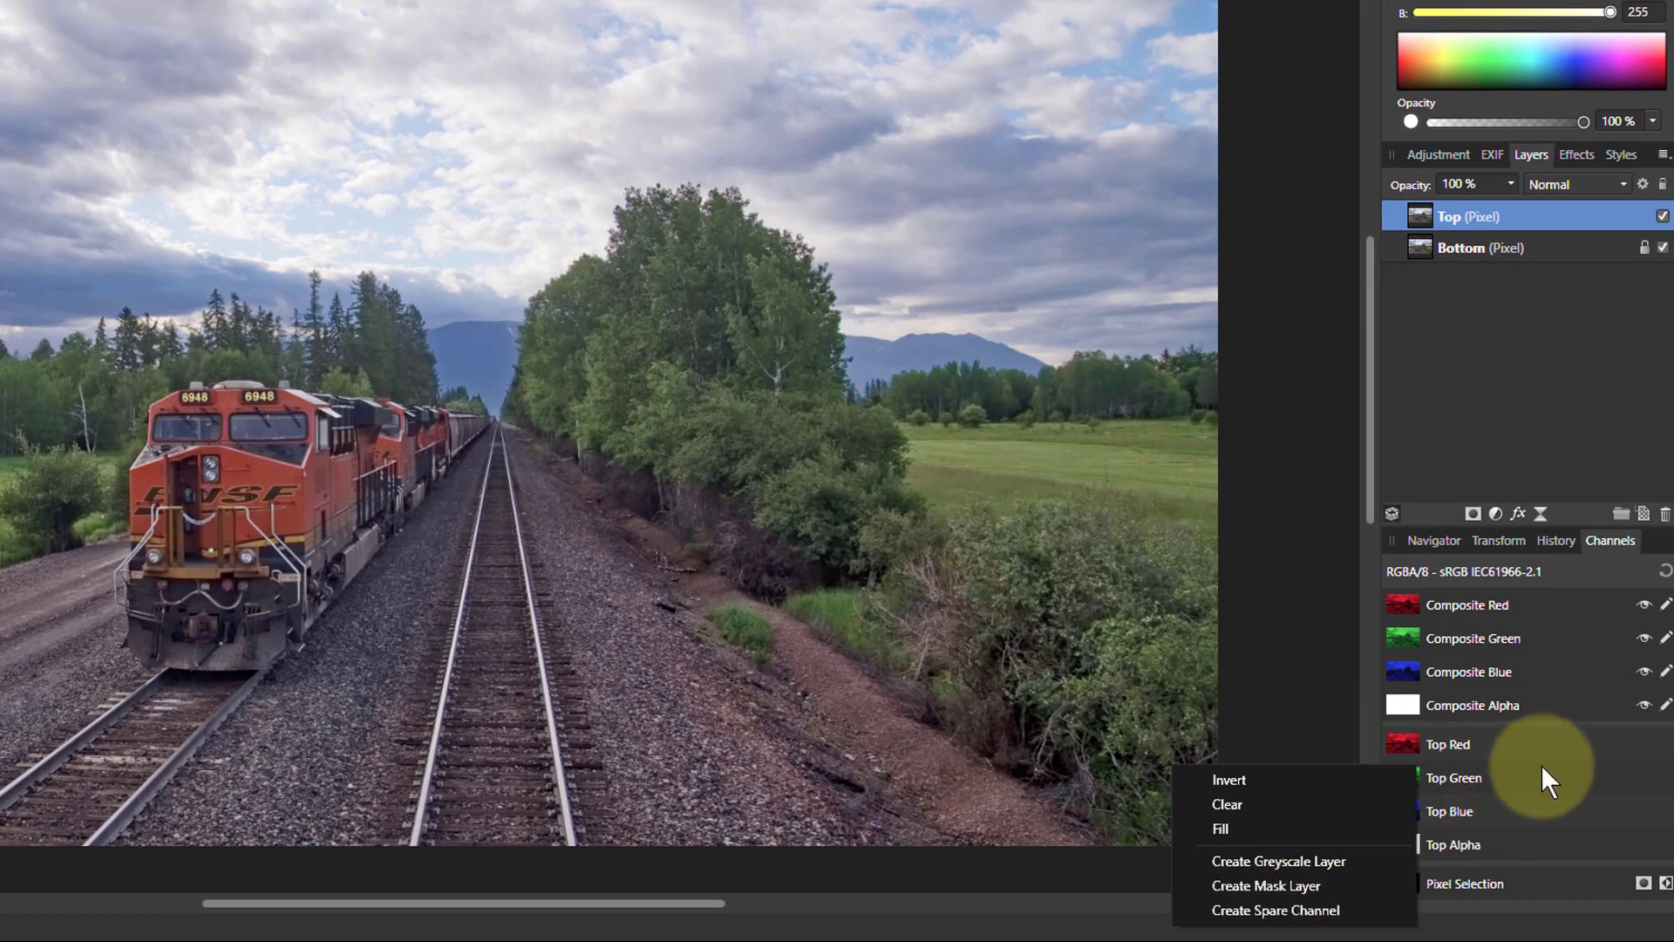
click(1554, 744)
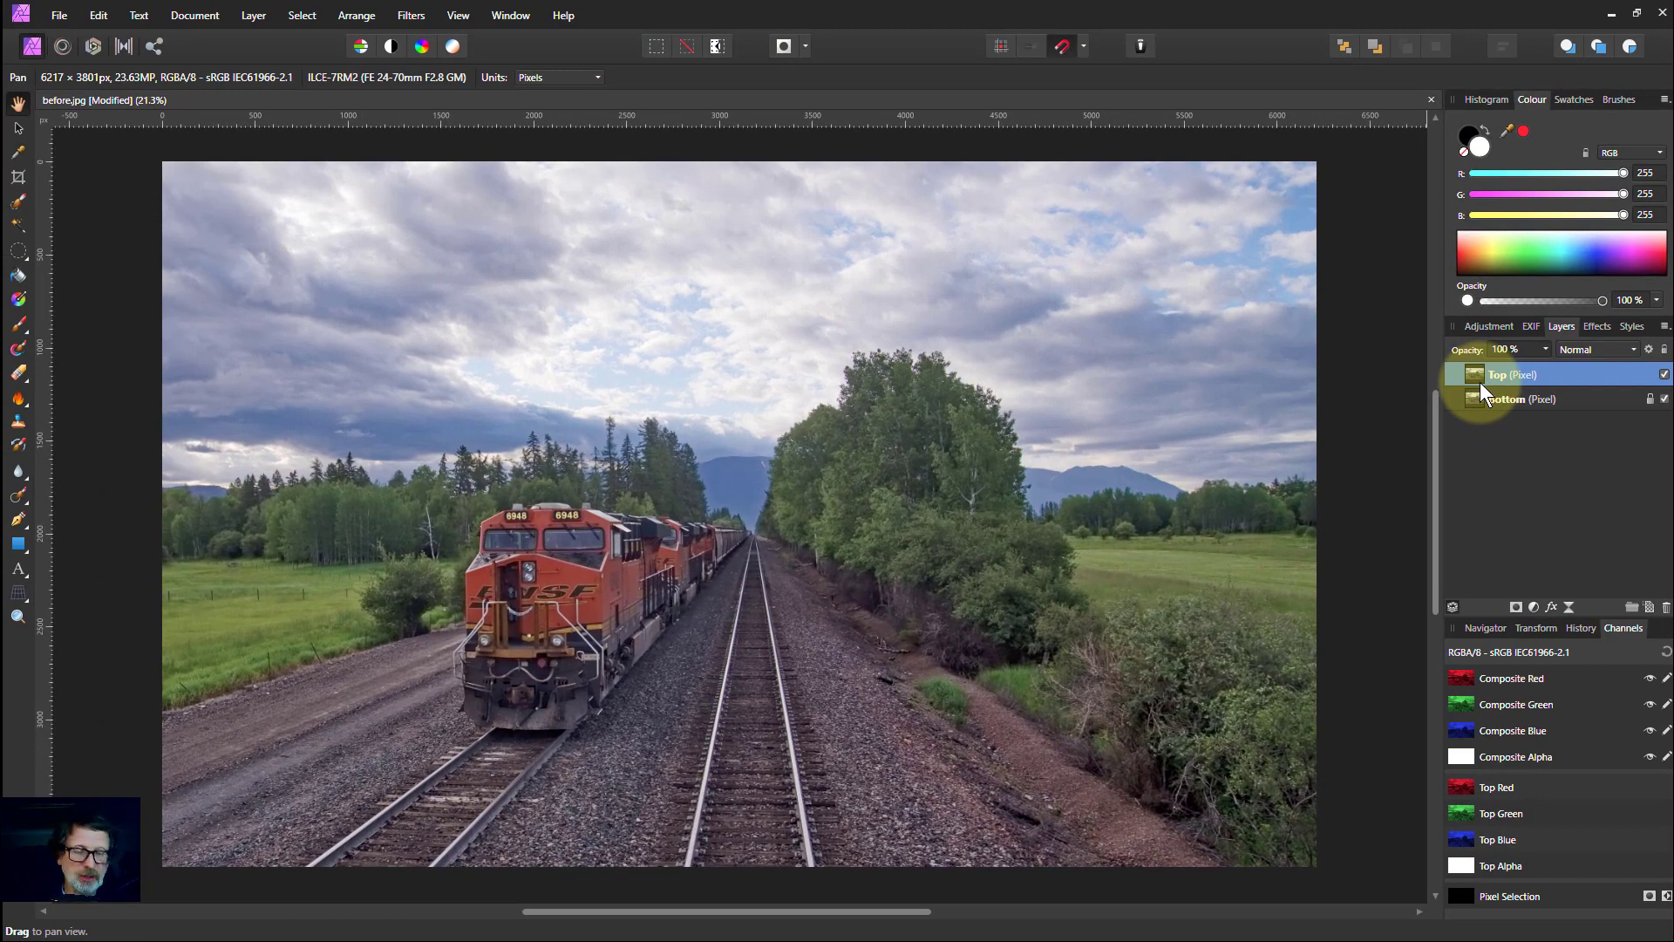
Step: Invert the Top layer, set its blend mode to Reflect, and zoom to the locomotive
key(ctrl+i)
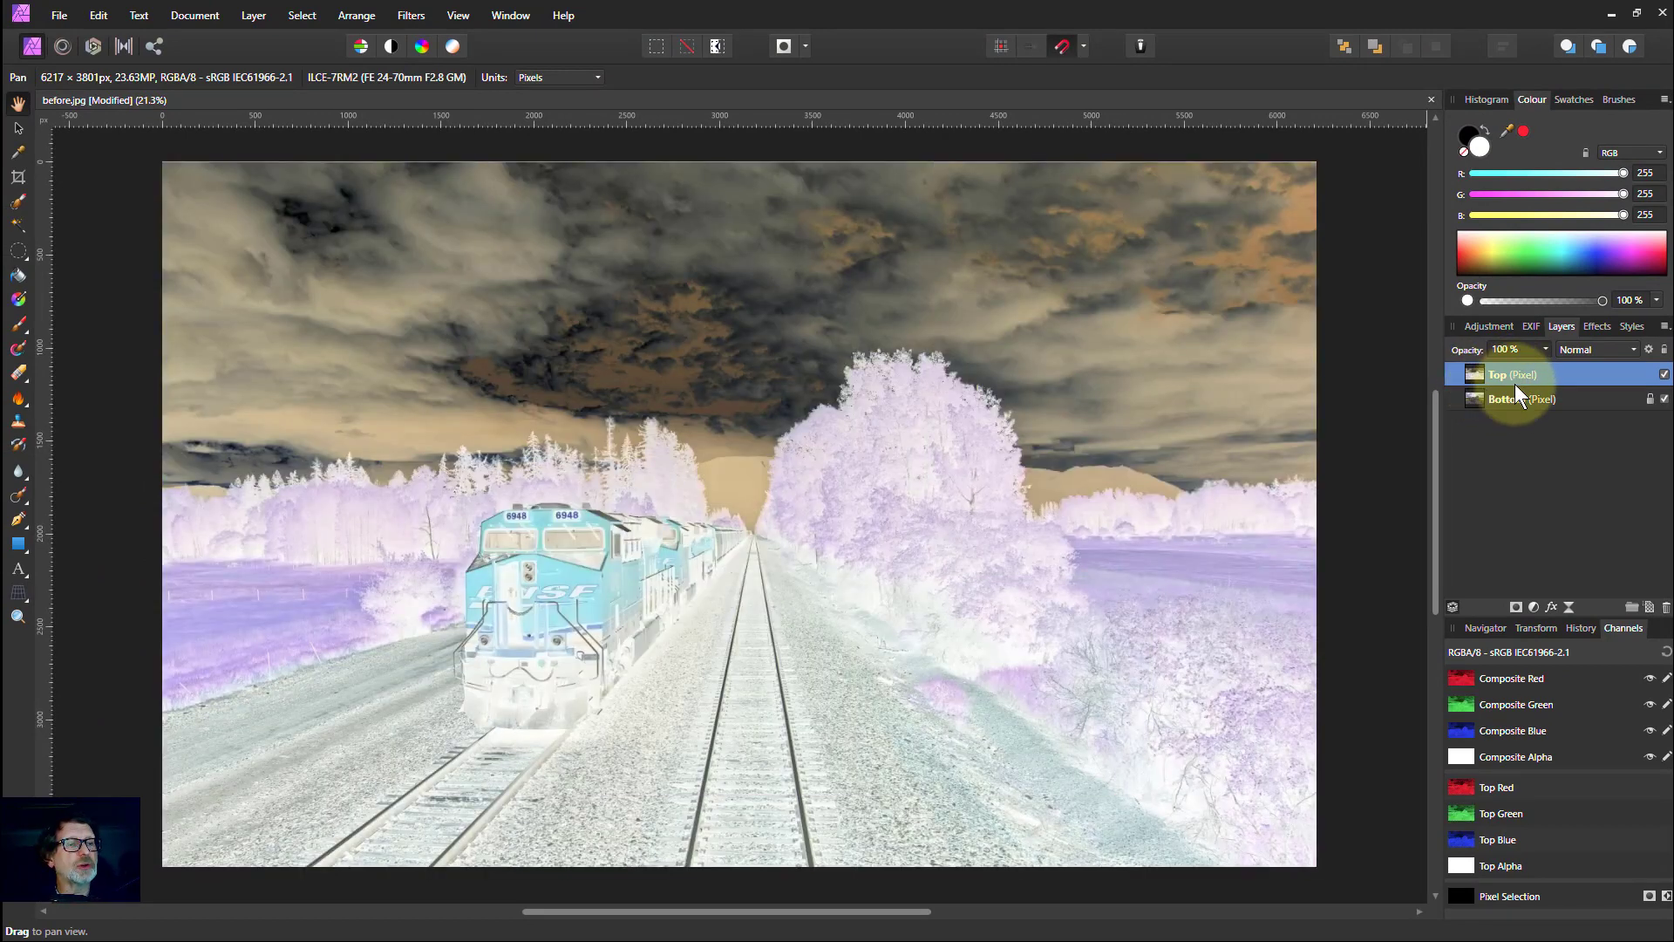
click(1588, 349)
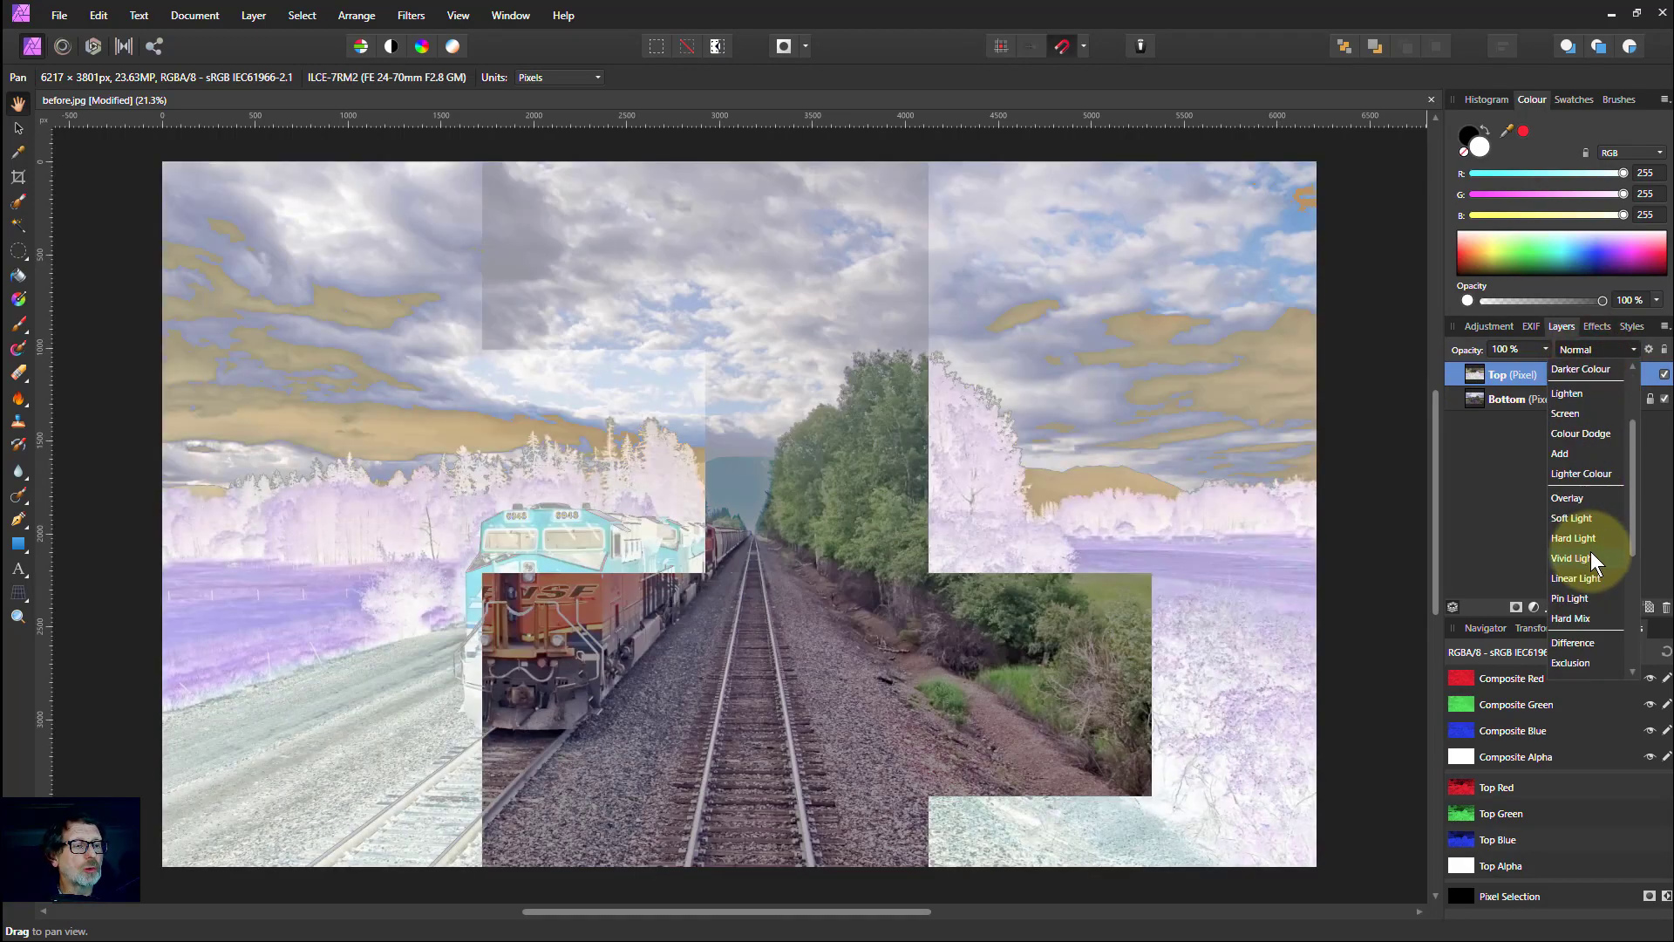
scroll(1594, 566, down, 3)
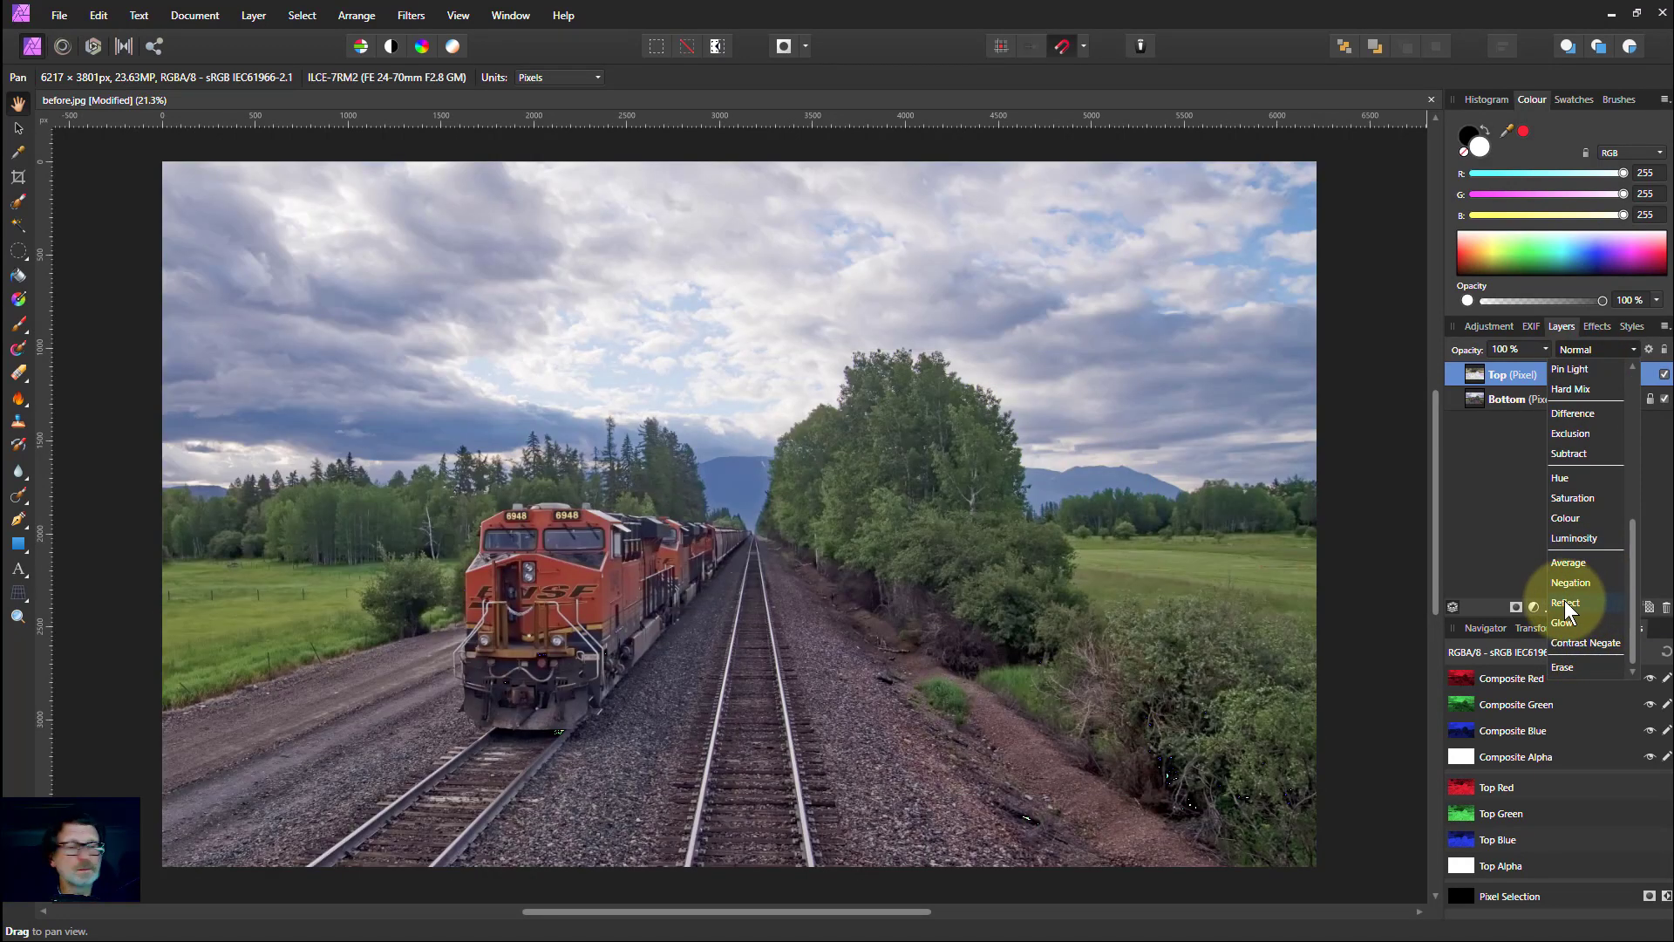
click(1565, 603)
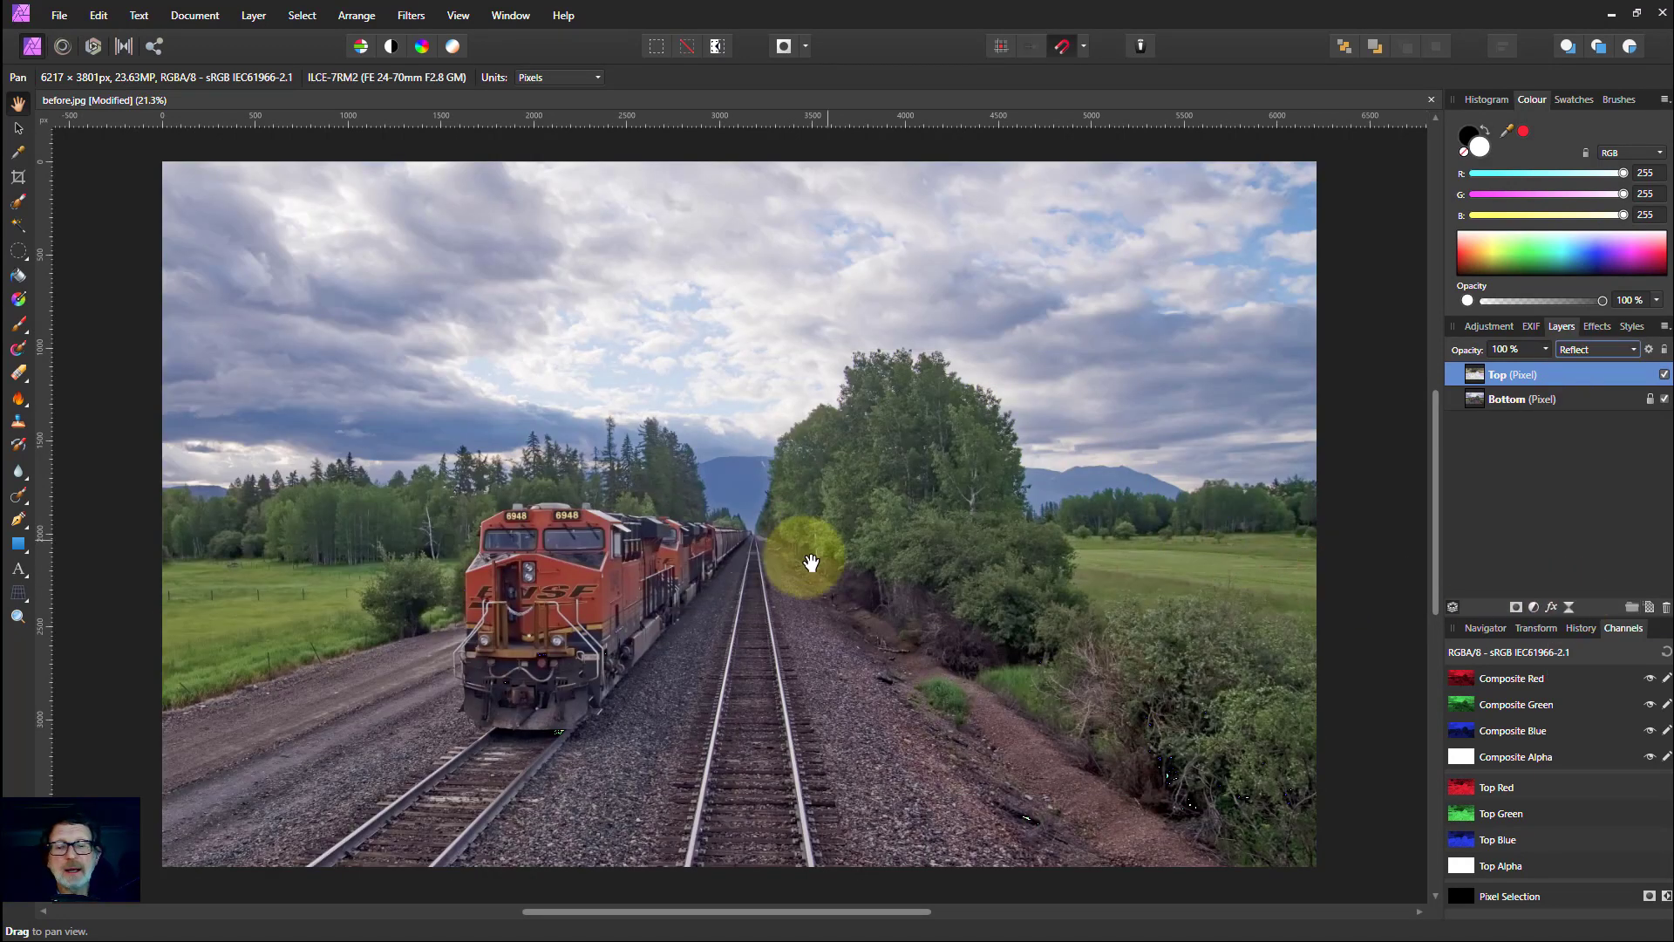
scroll(560, 751, up, 2)
scroll(558, 736, up, 2)
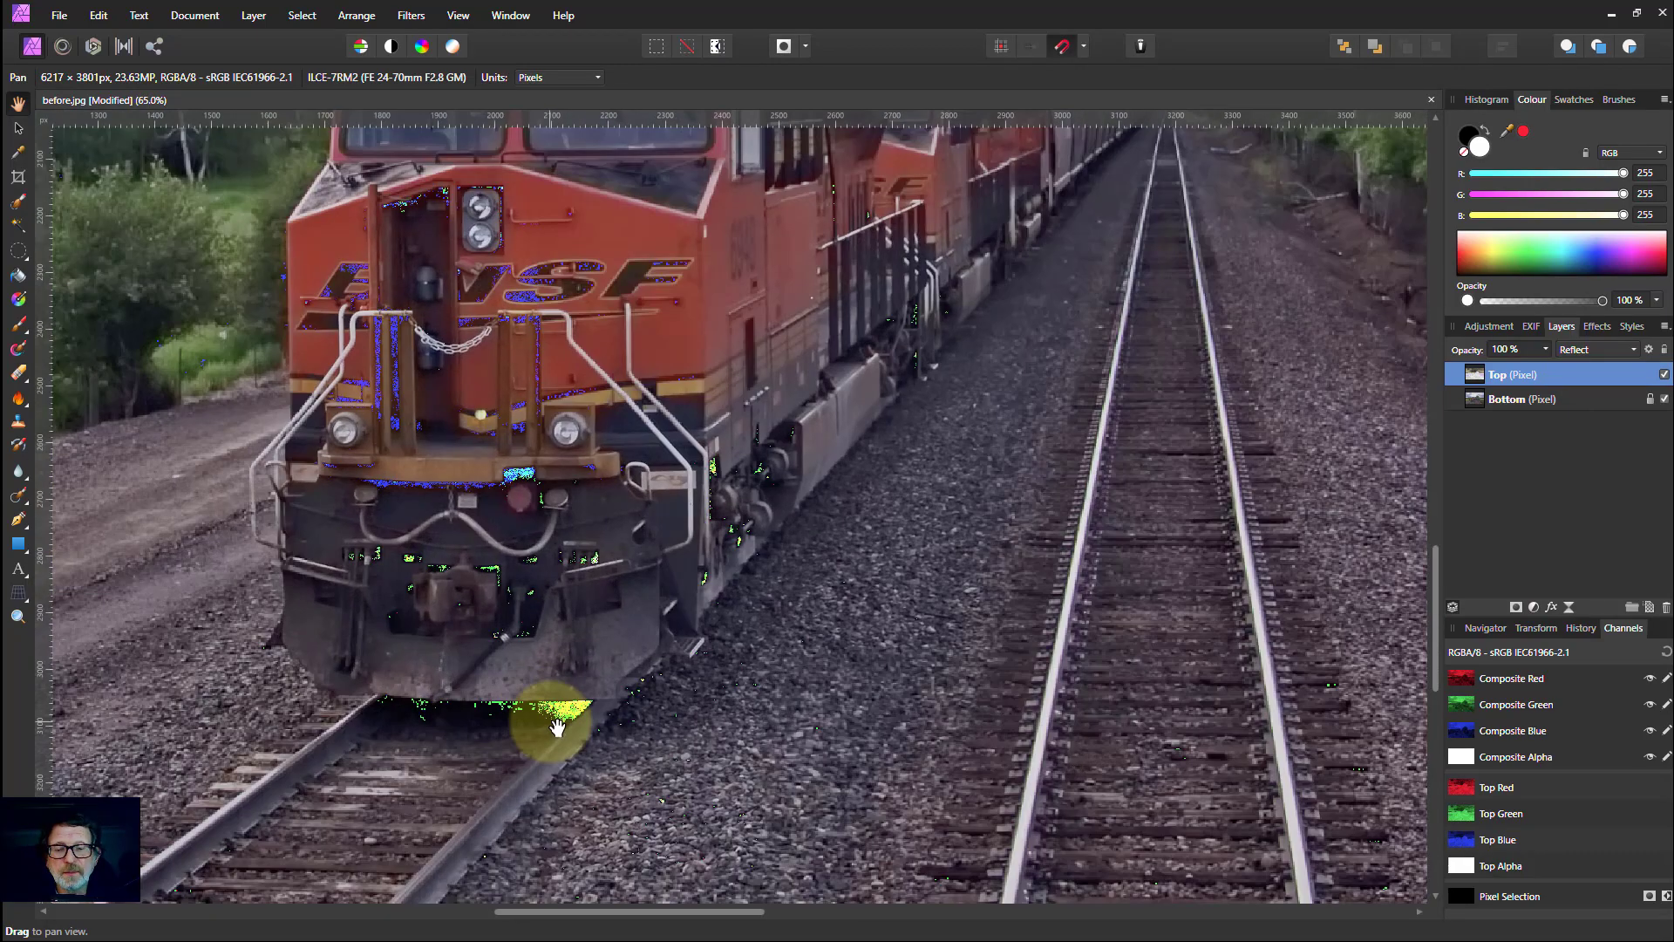
drag(698, 328, 696, 498)
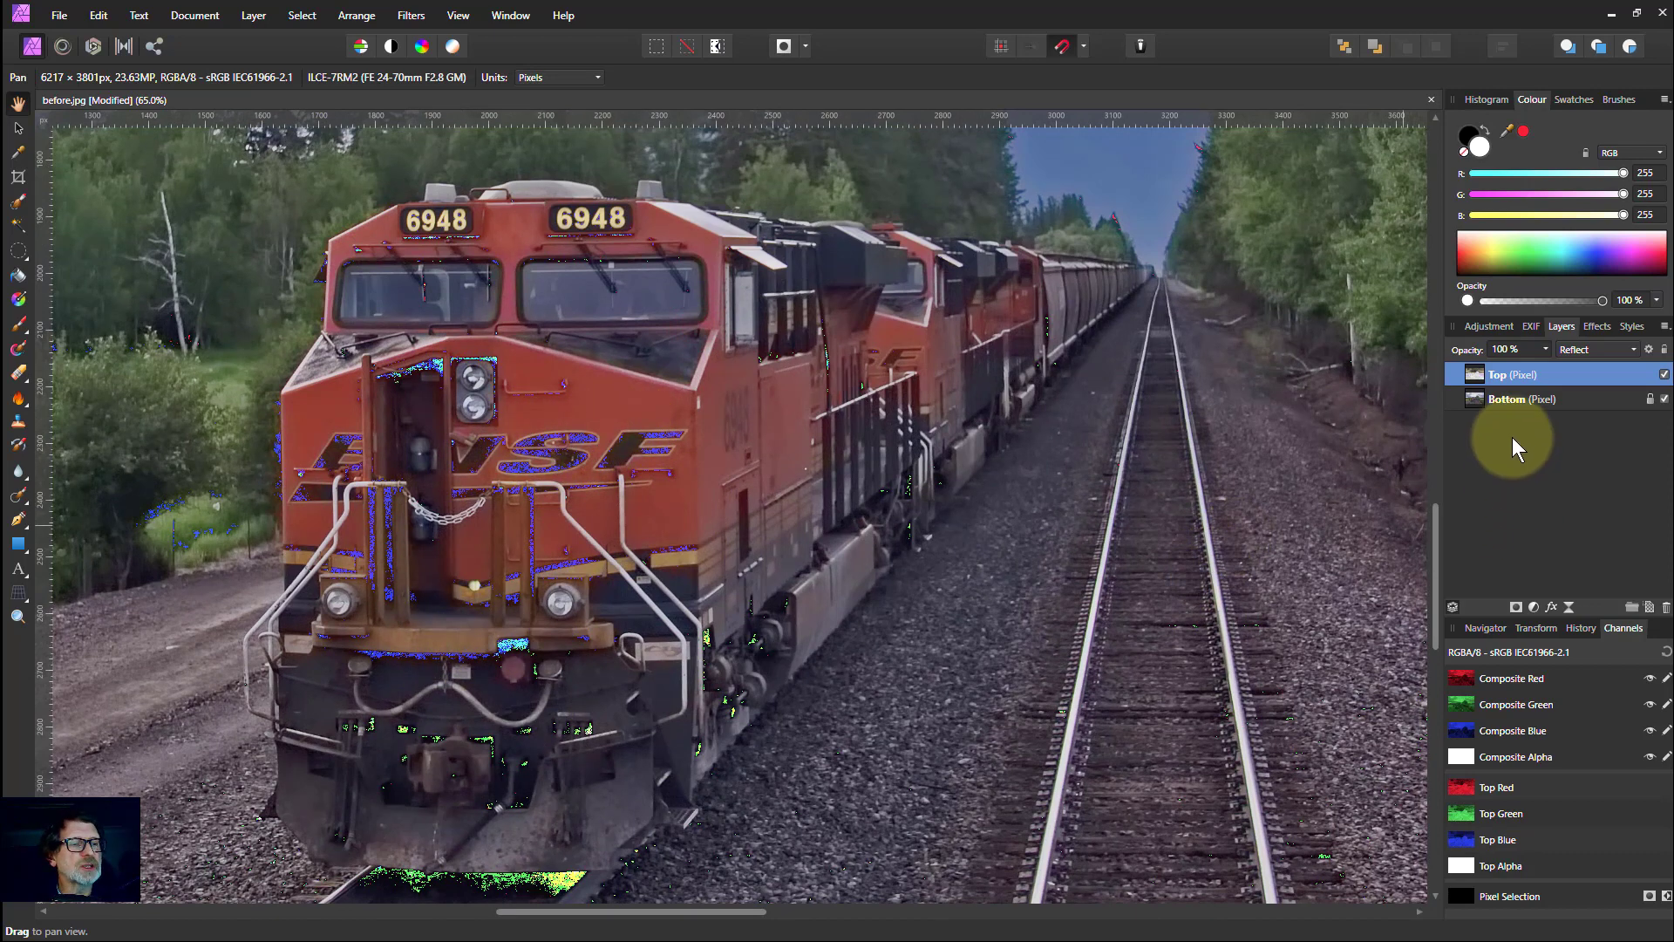
Step: Add a live Gaussian Blur to Top with radius 13.7 px, compare its opacity, then close it
click(1568, 605)
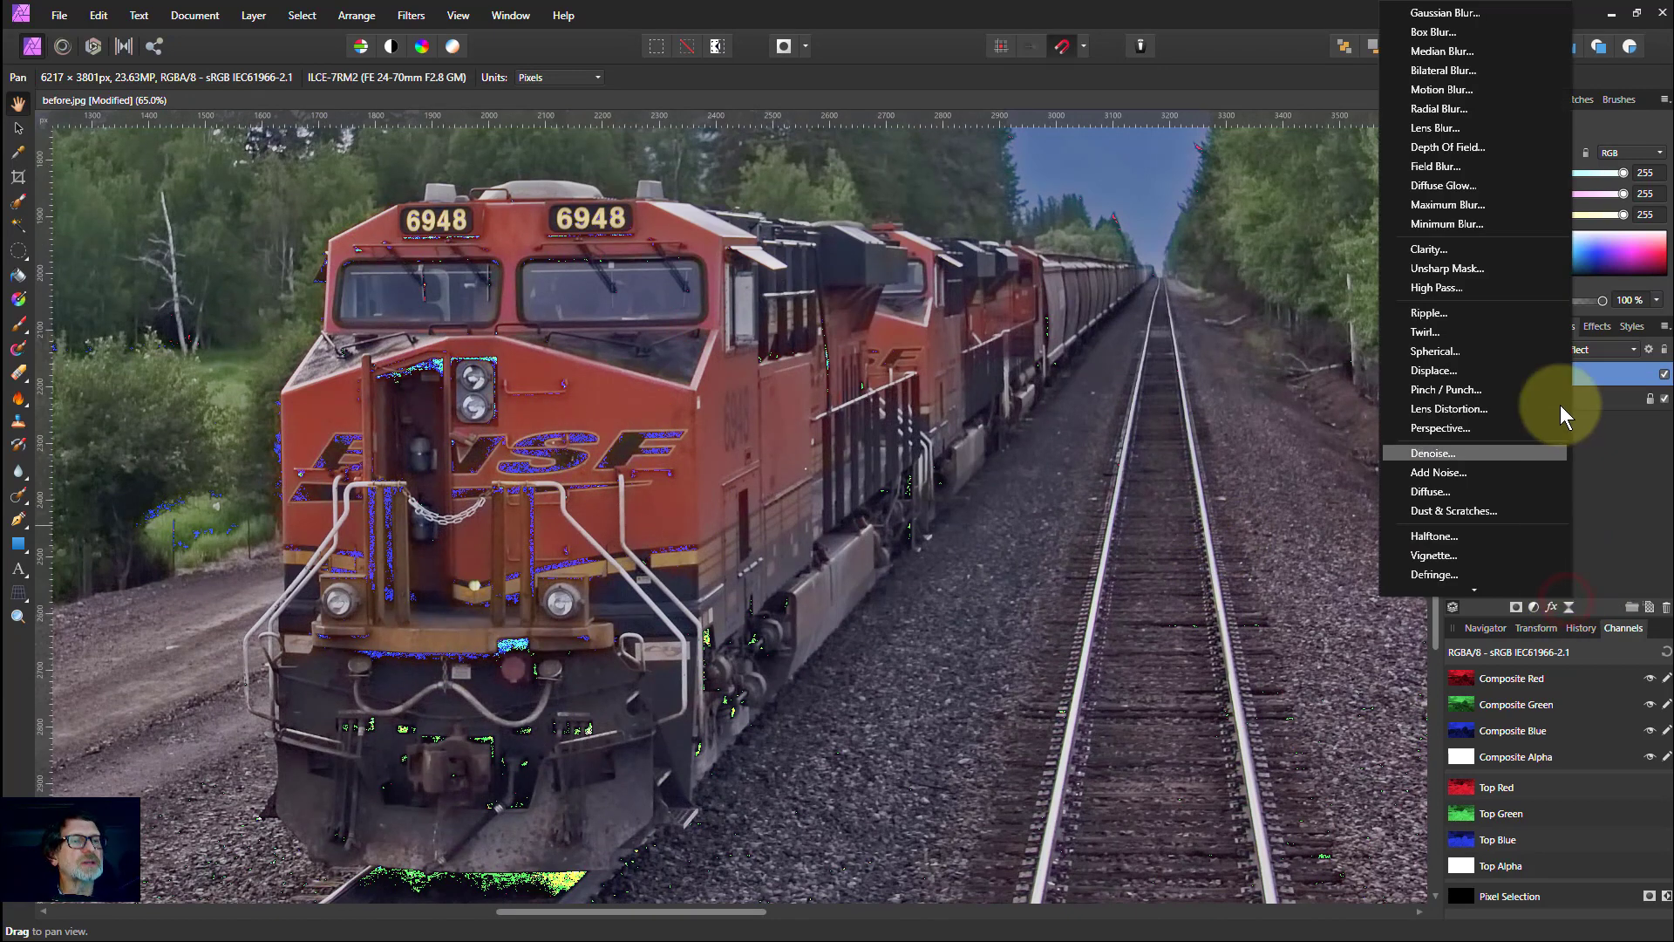
click(1515, 18)
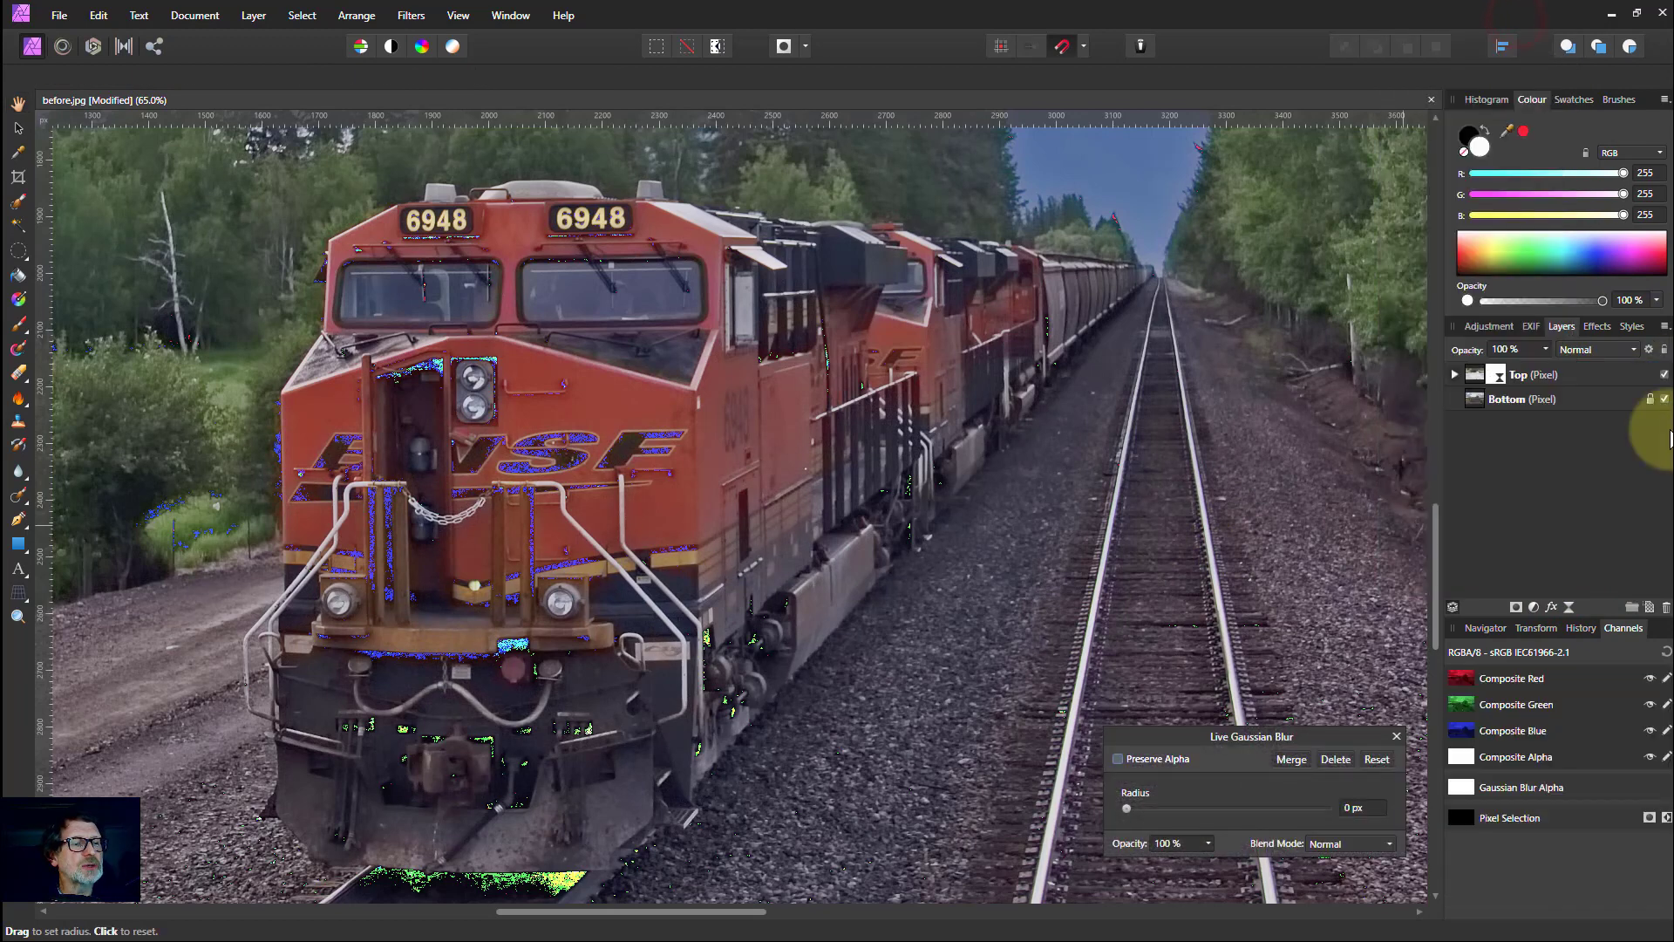
click(1453, 374)
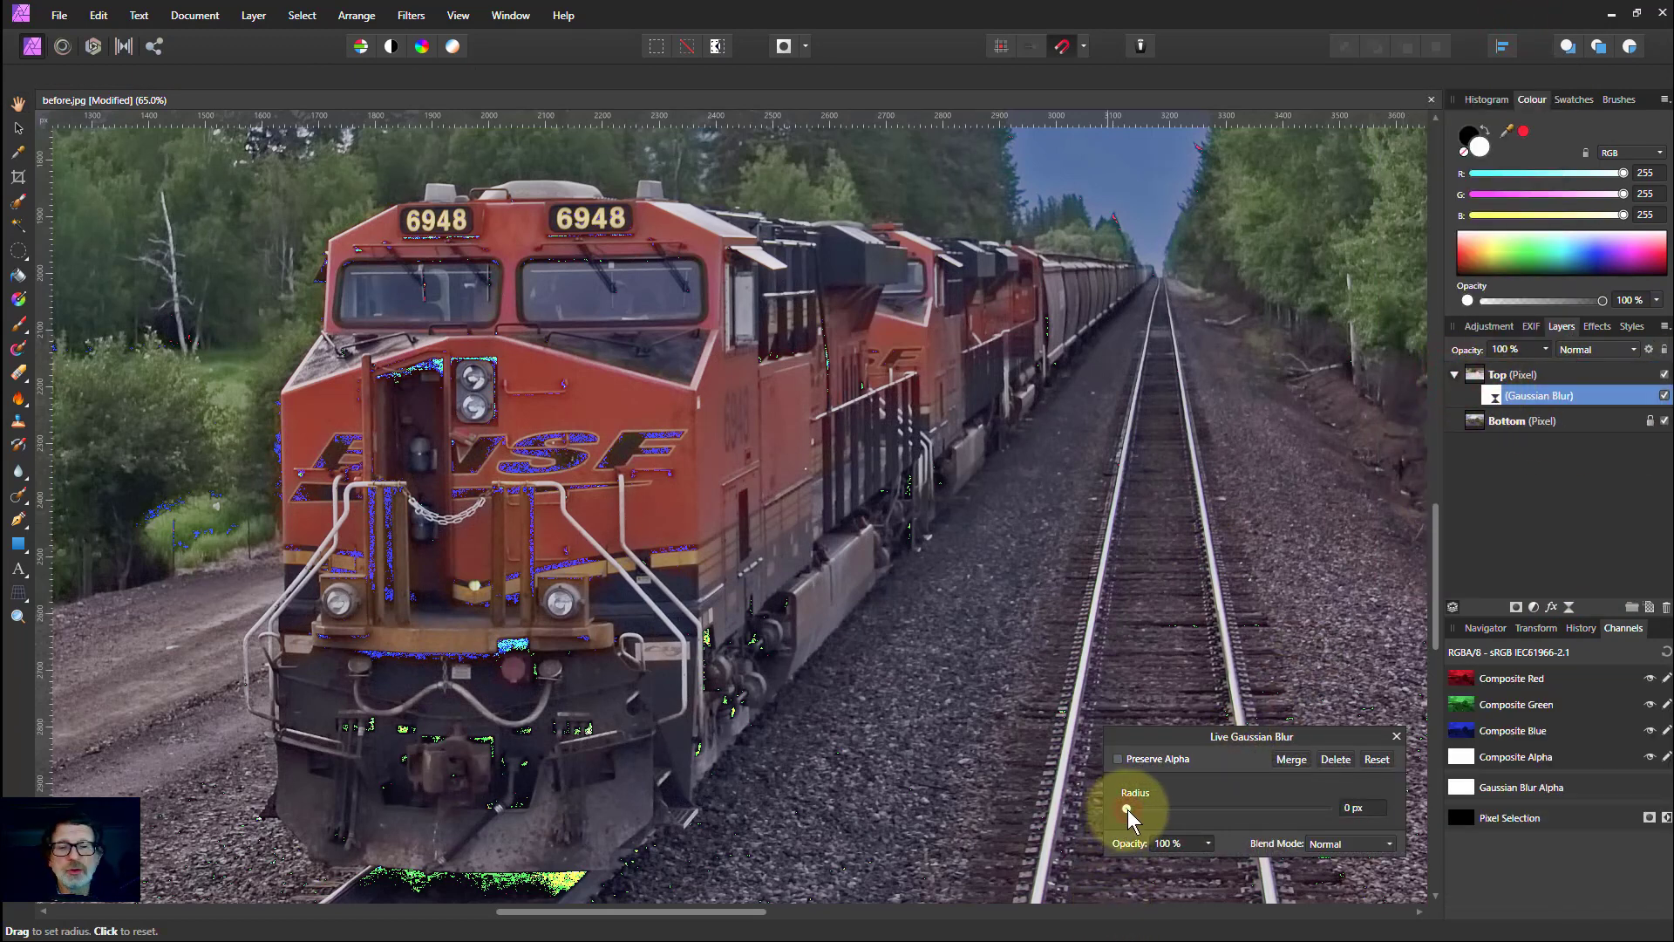
drag(1127, 809, 1217, 808)
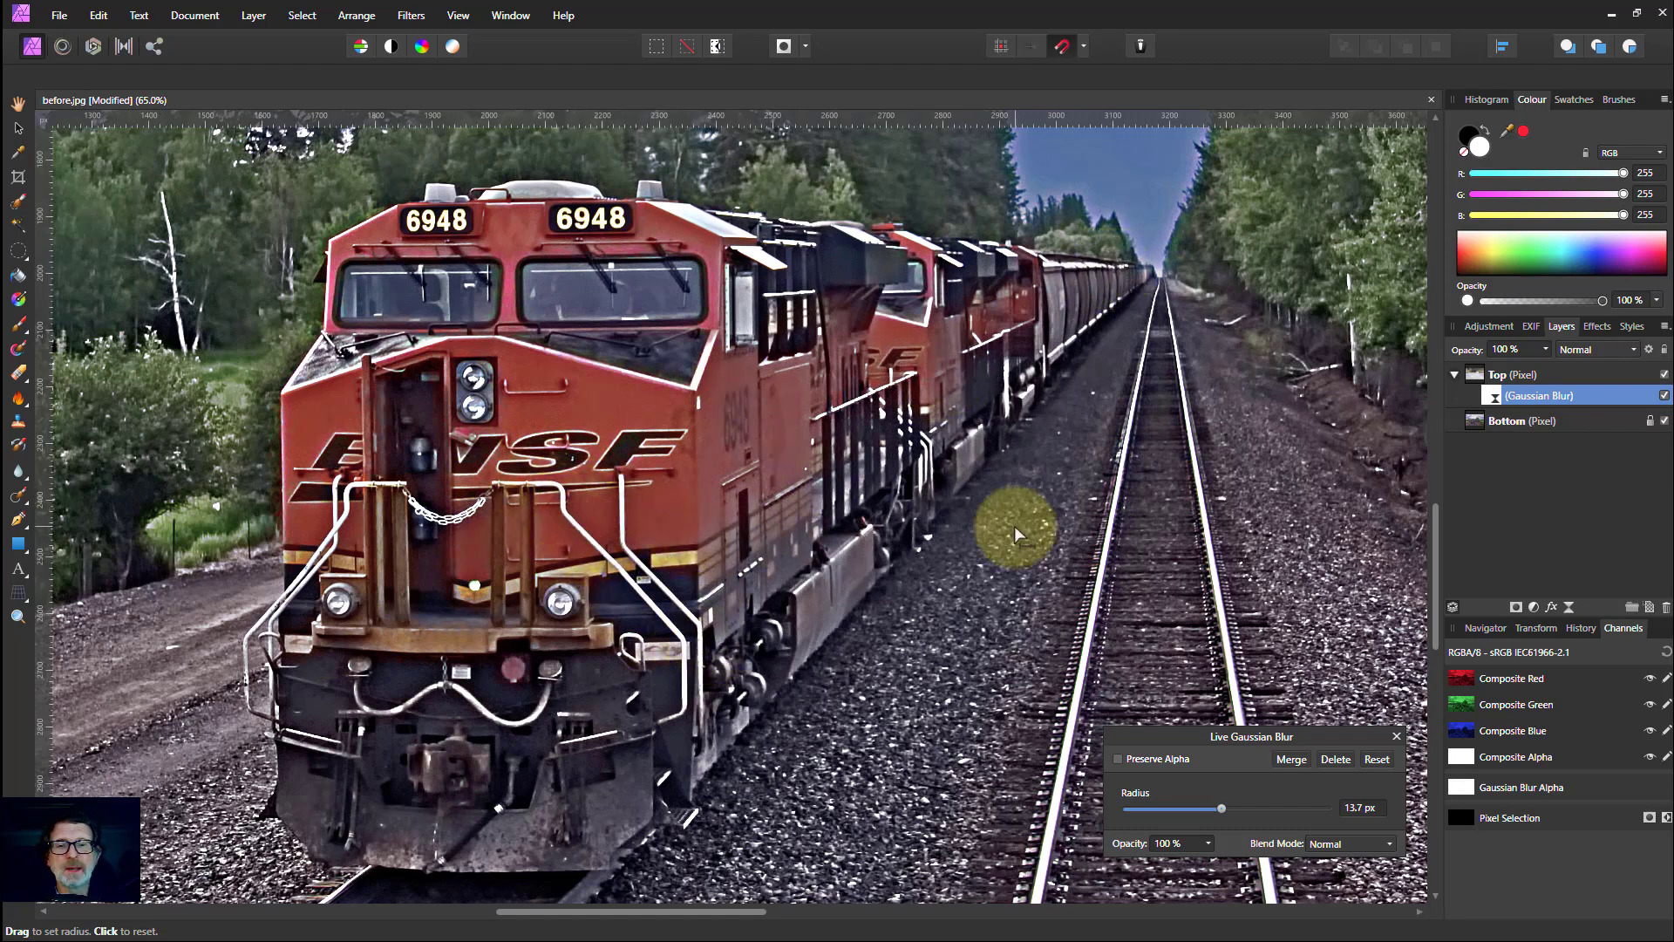
click(1546, 349)
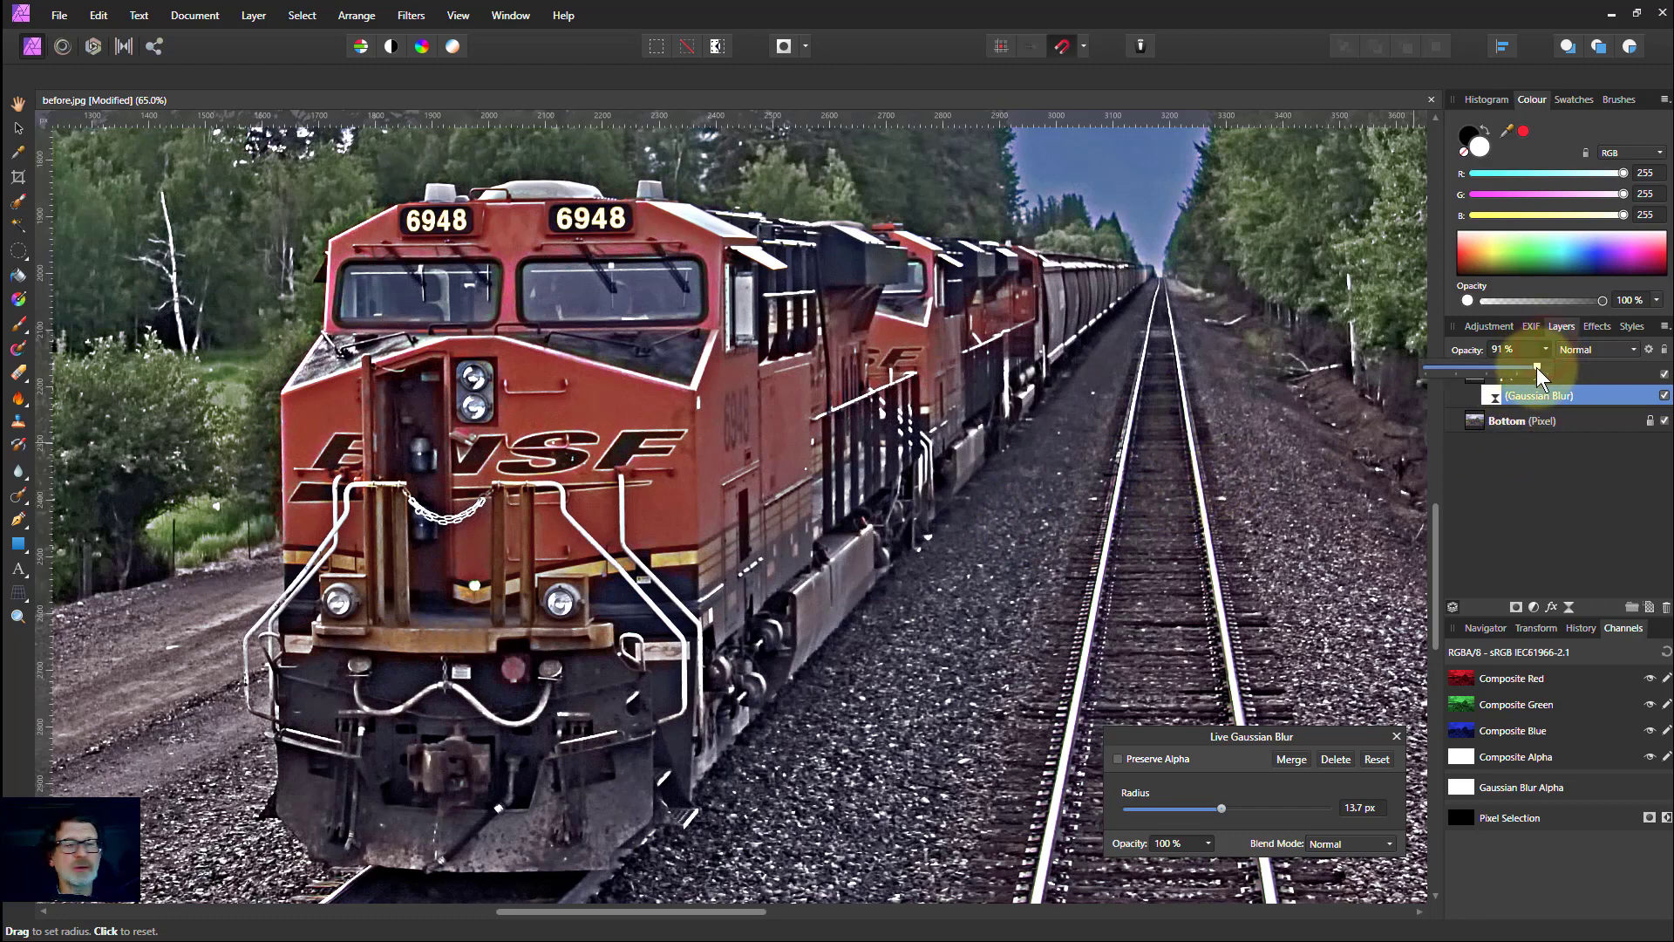
drag(1536, 368, 1461, 391)
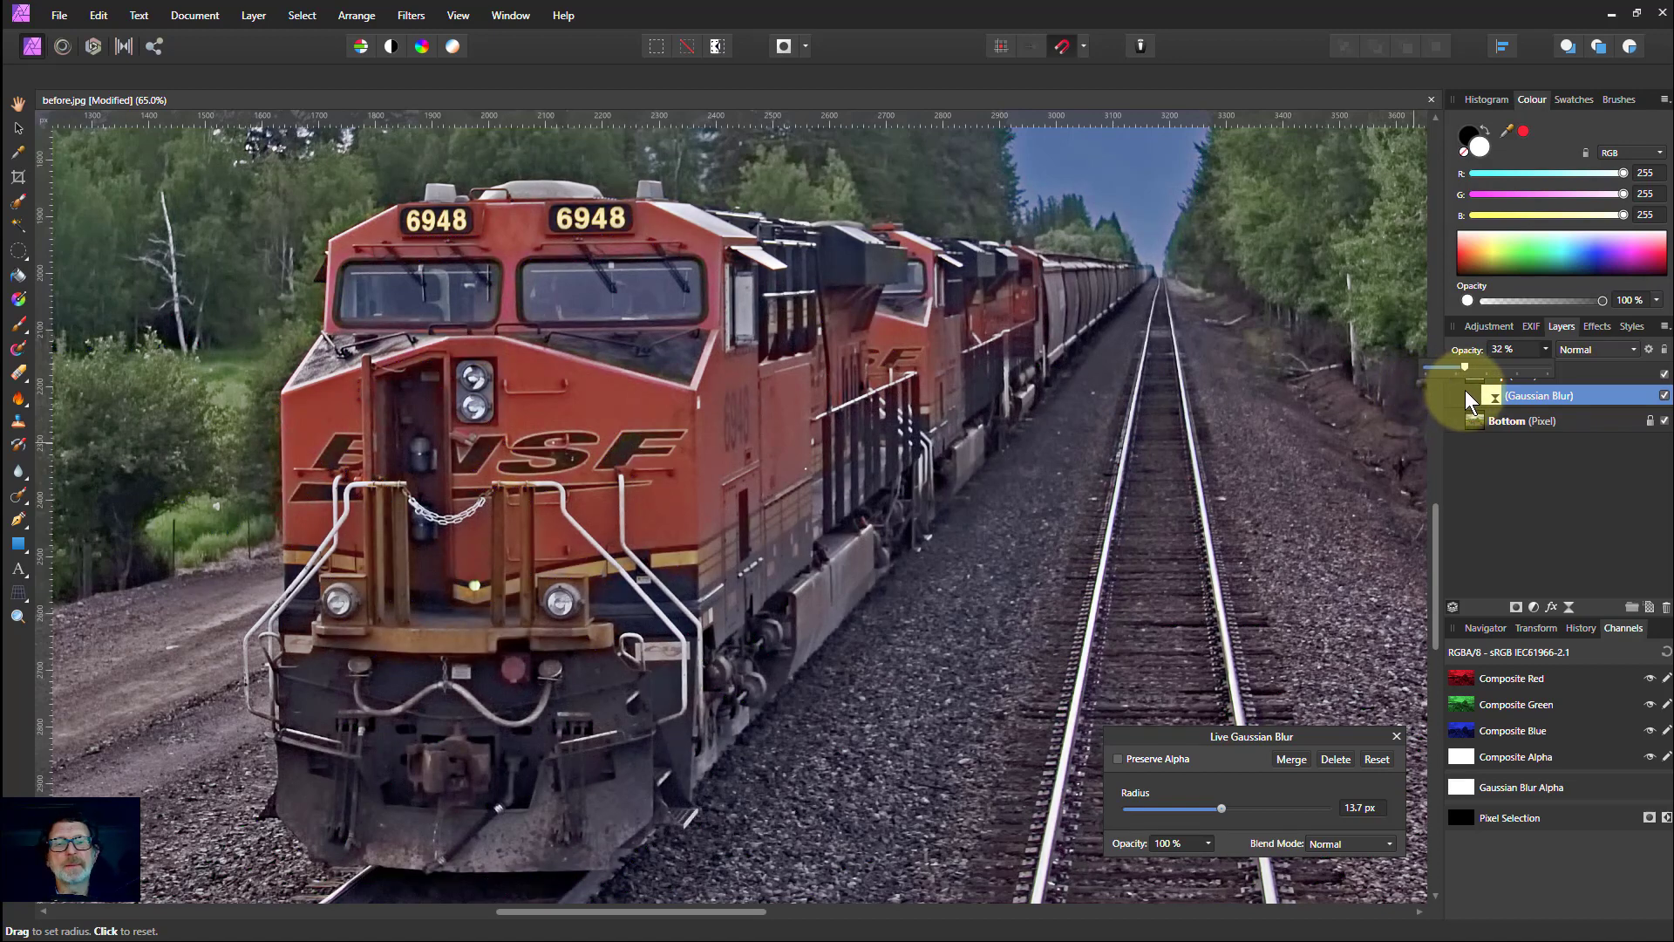
drag(1471, 403, 1644, 373)
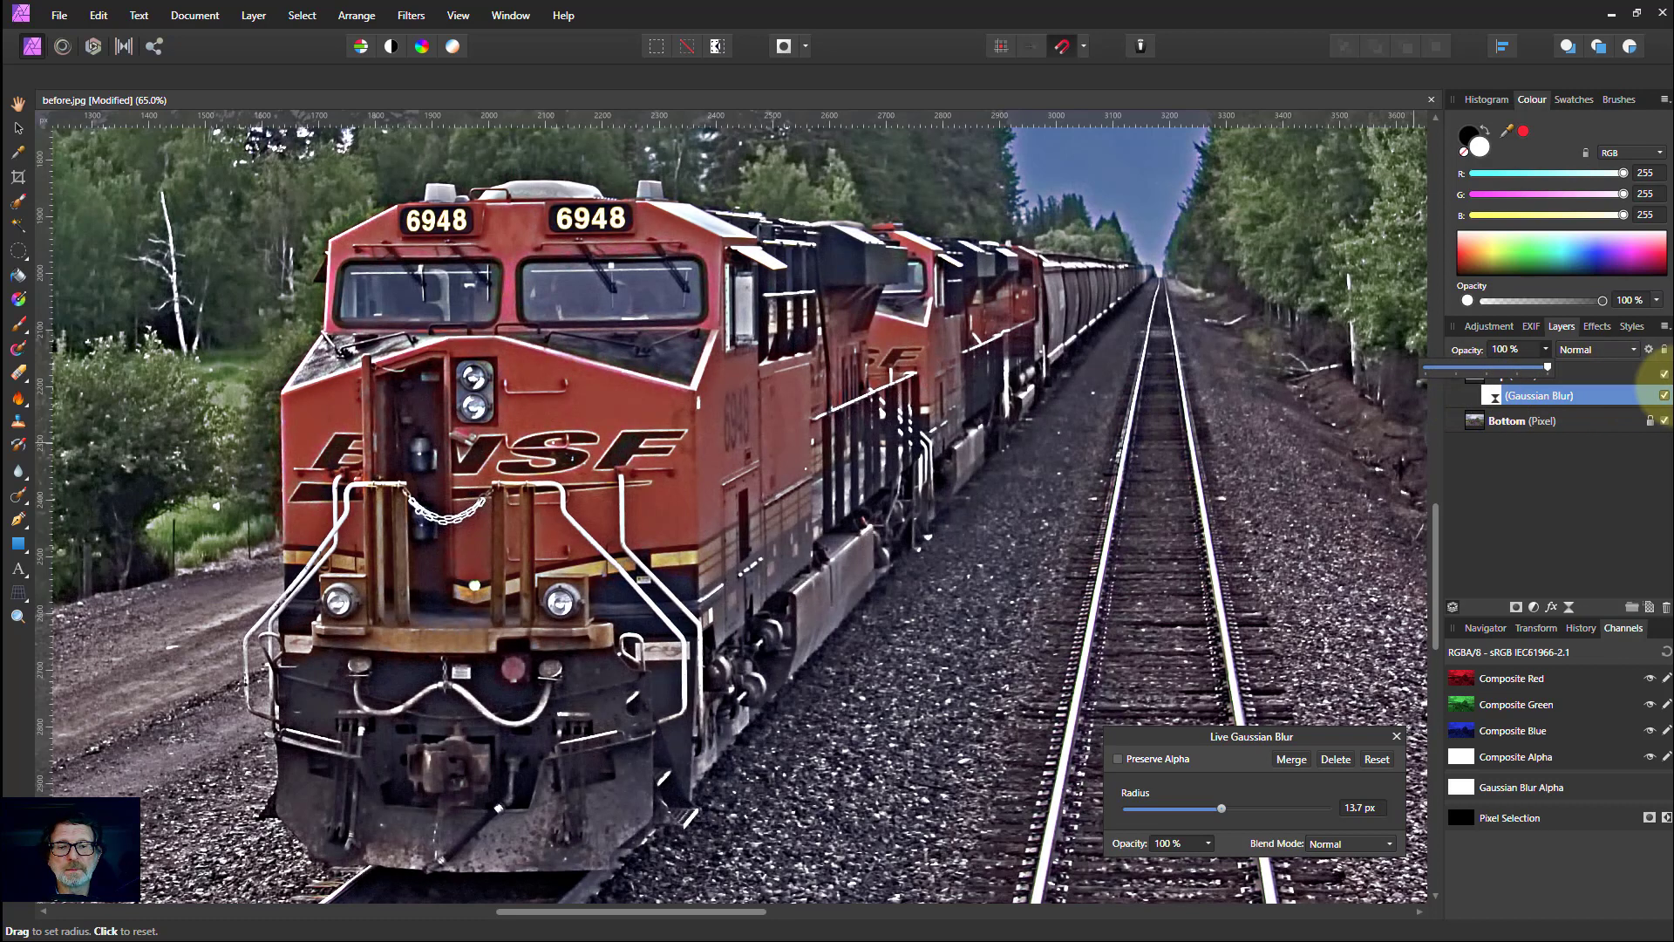
click(1397, 734)
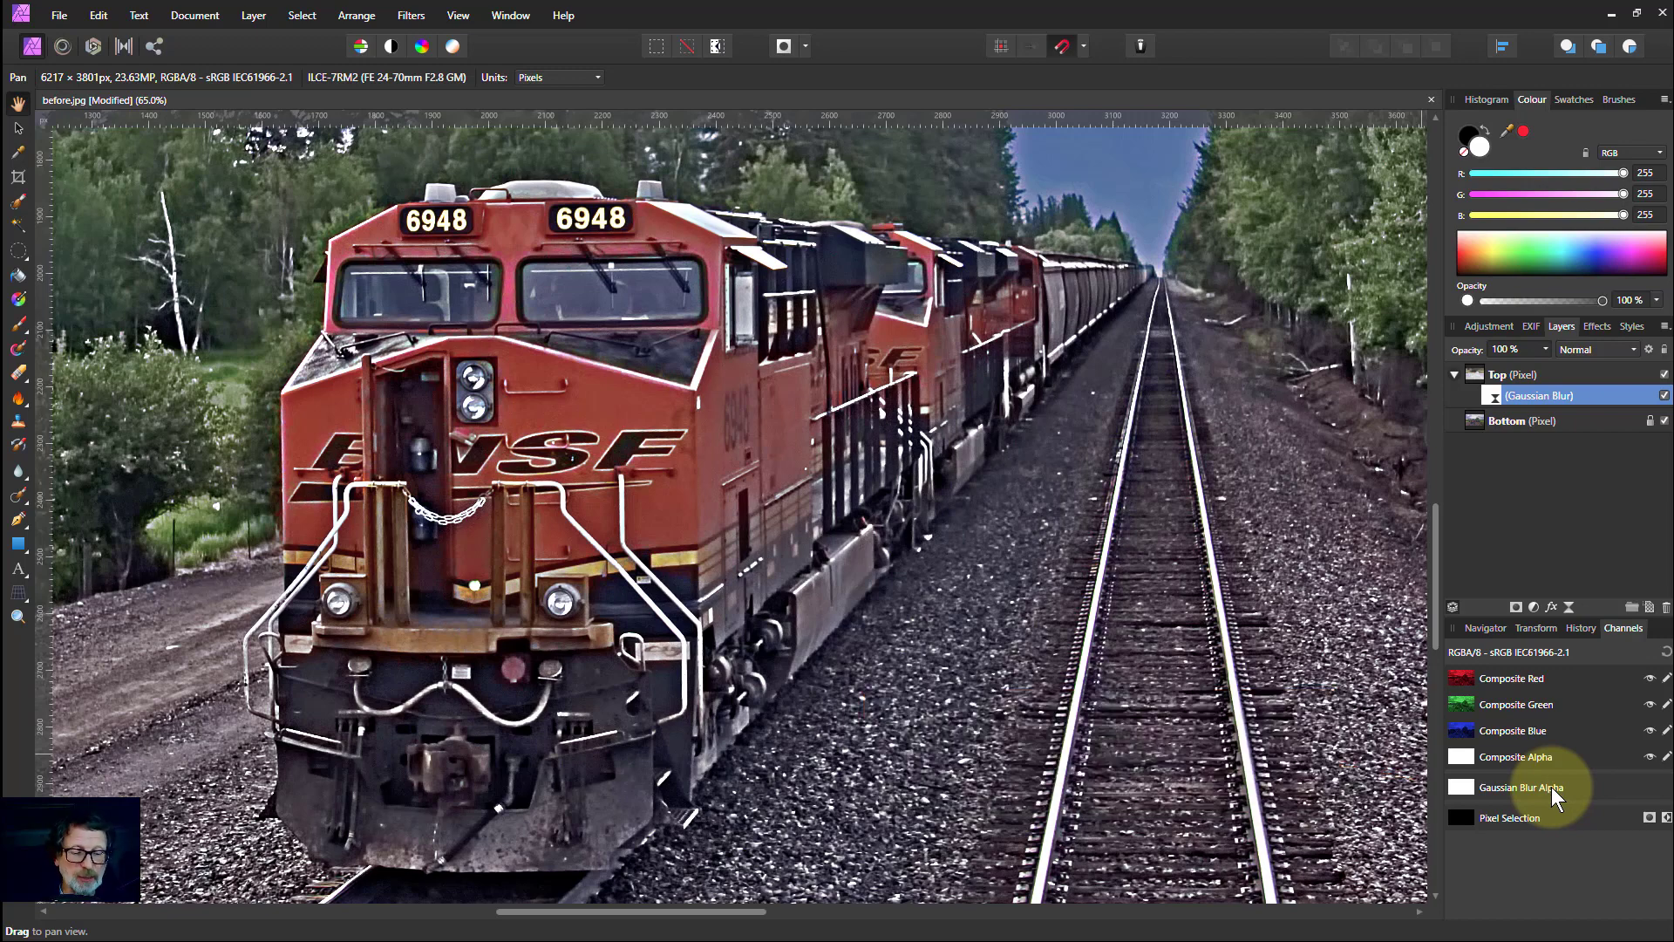
Step: Fit the photo to the window and paint black over the sky on the Gaussian Blur mask
key(ctrl+0)
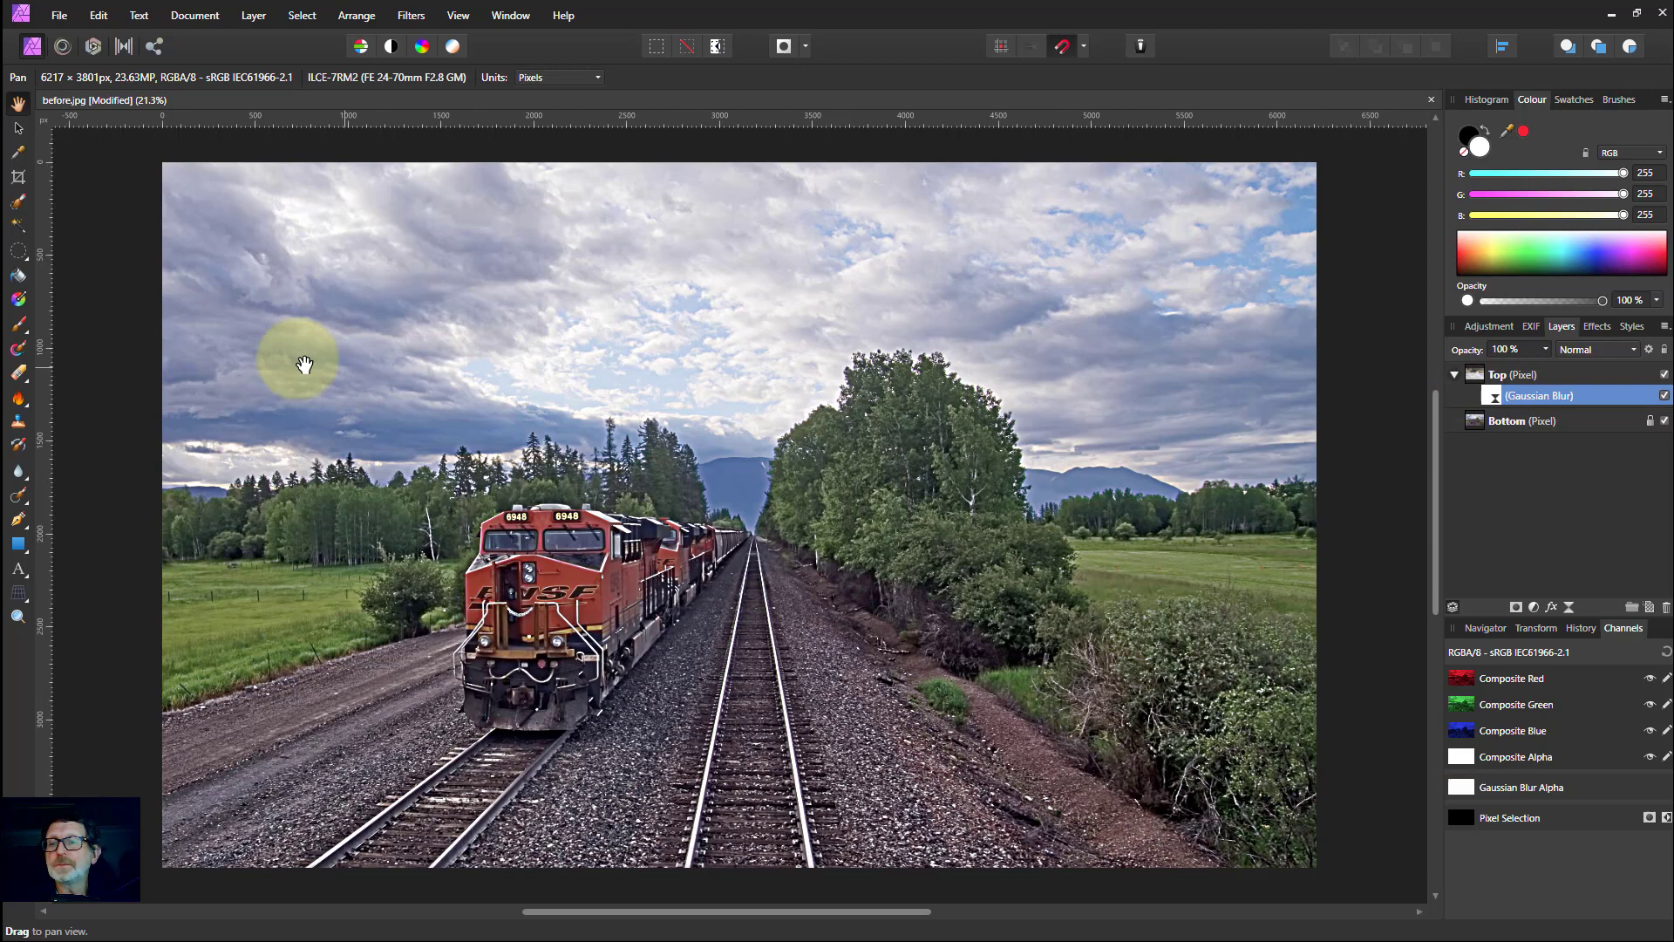
click(21, 329)
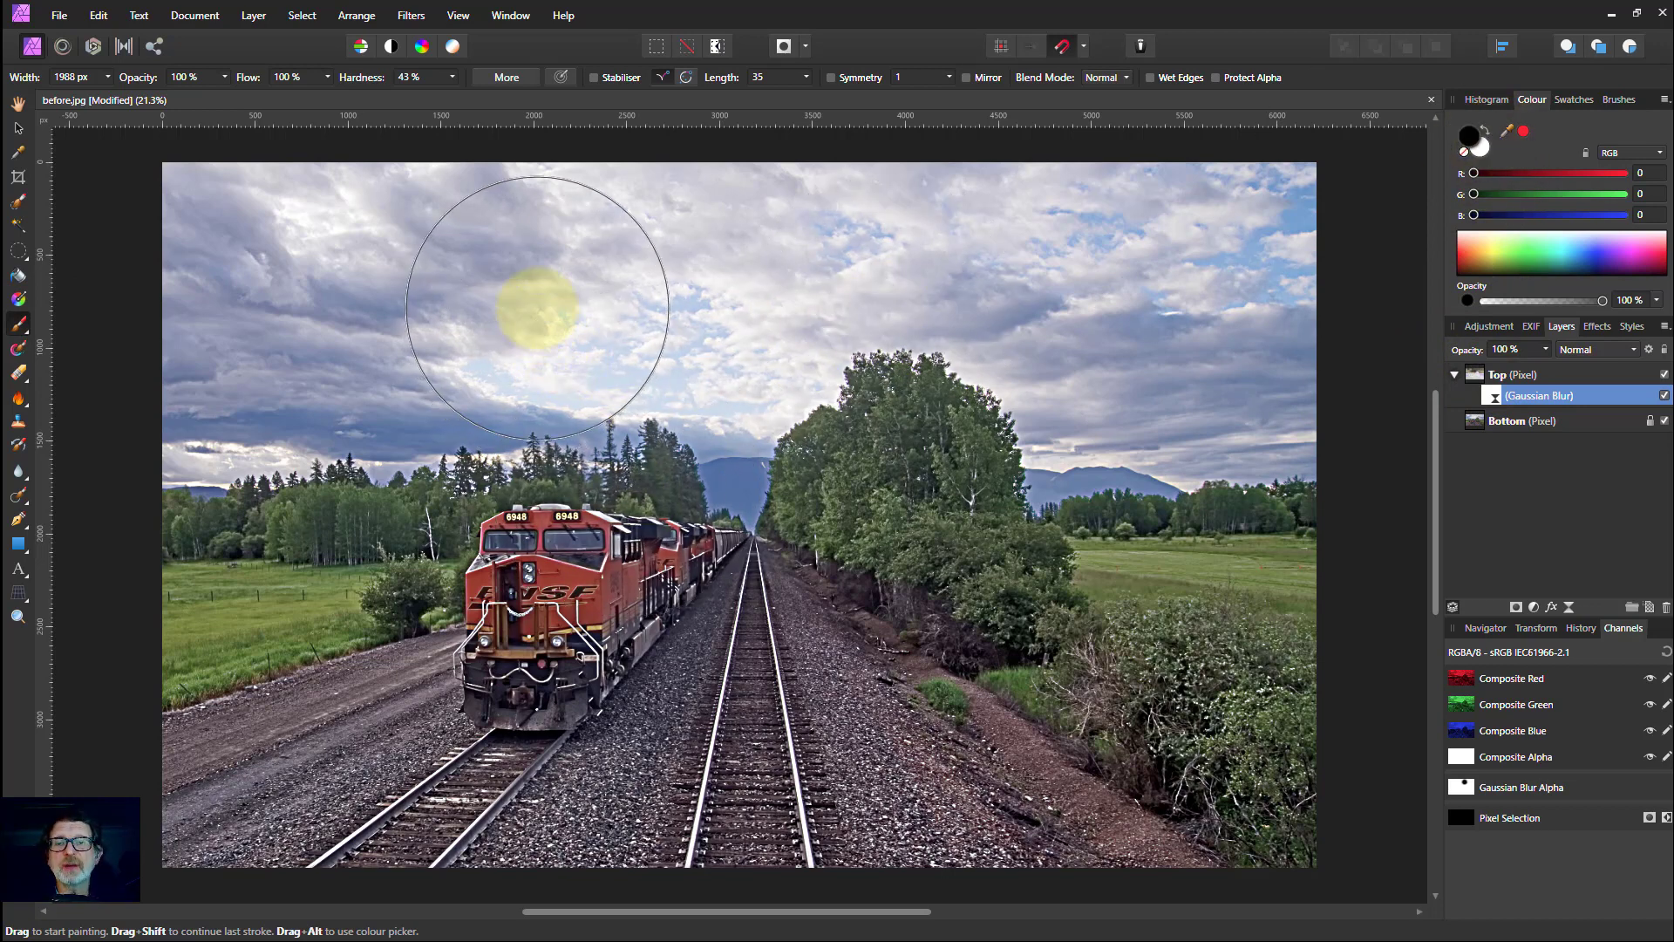
mouse_move(276, 314)
mouse_down()
mouse_move(250, 255)
mouse_move(722, 299)
mouse_move(418, 284)
mouse_move(339, 330)
mouse_up()
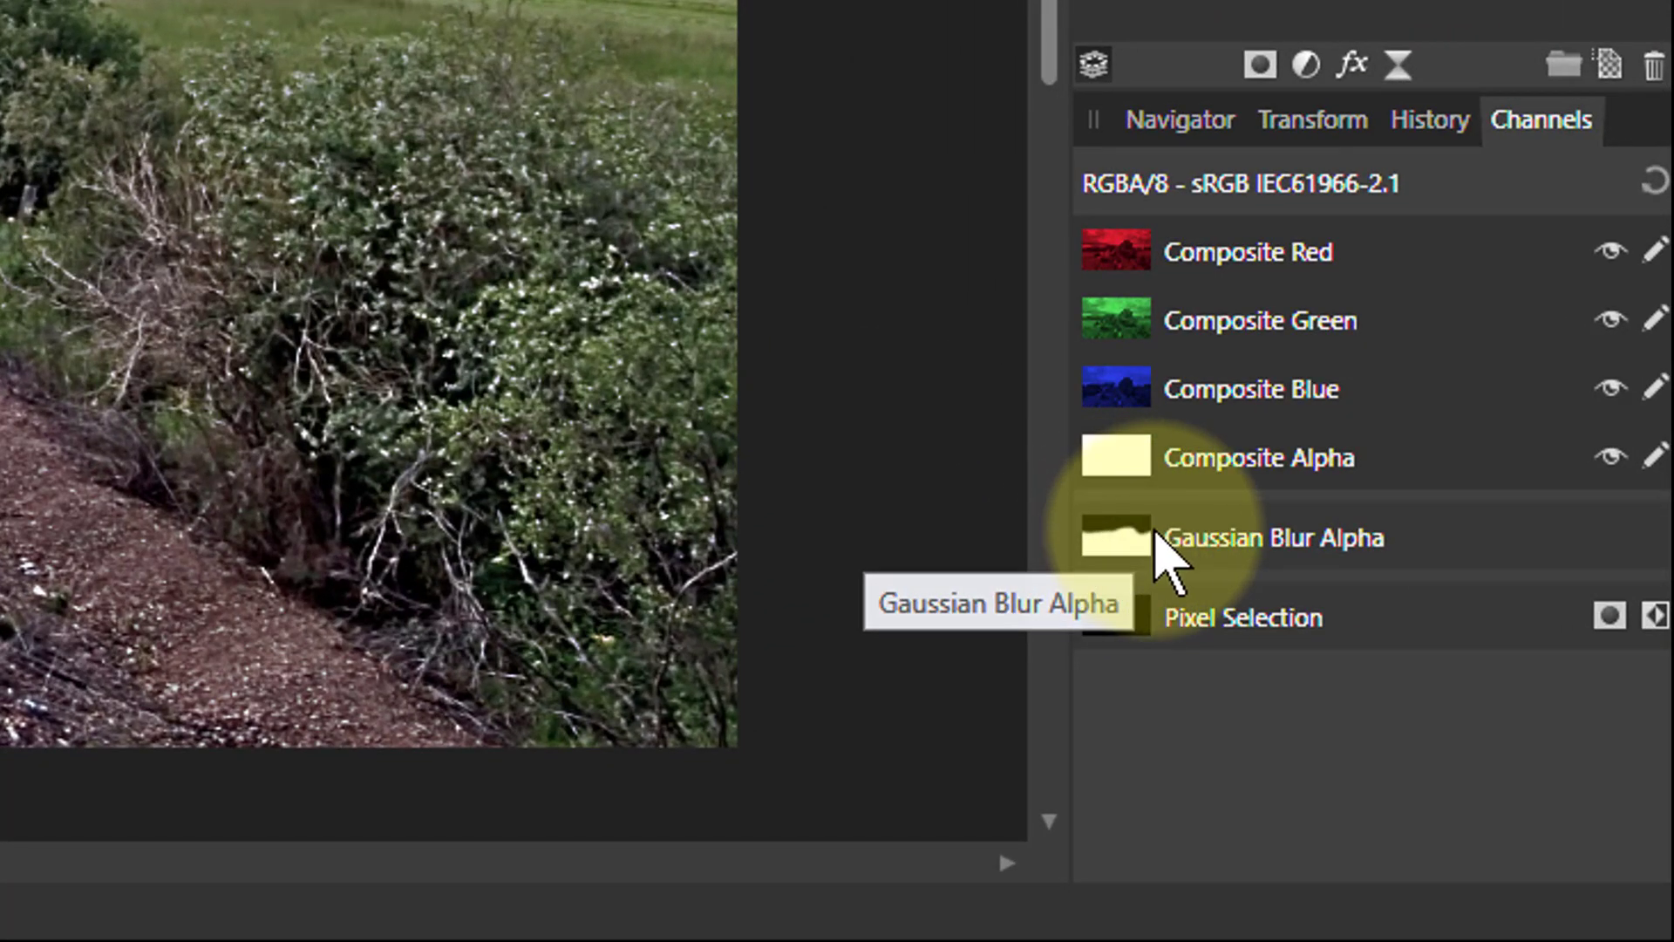
right_click(1109, 544)
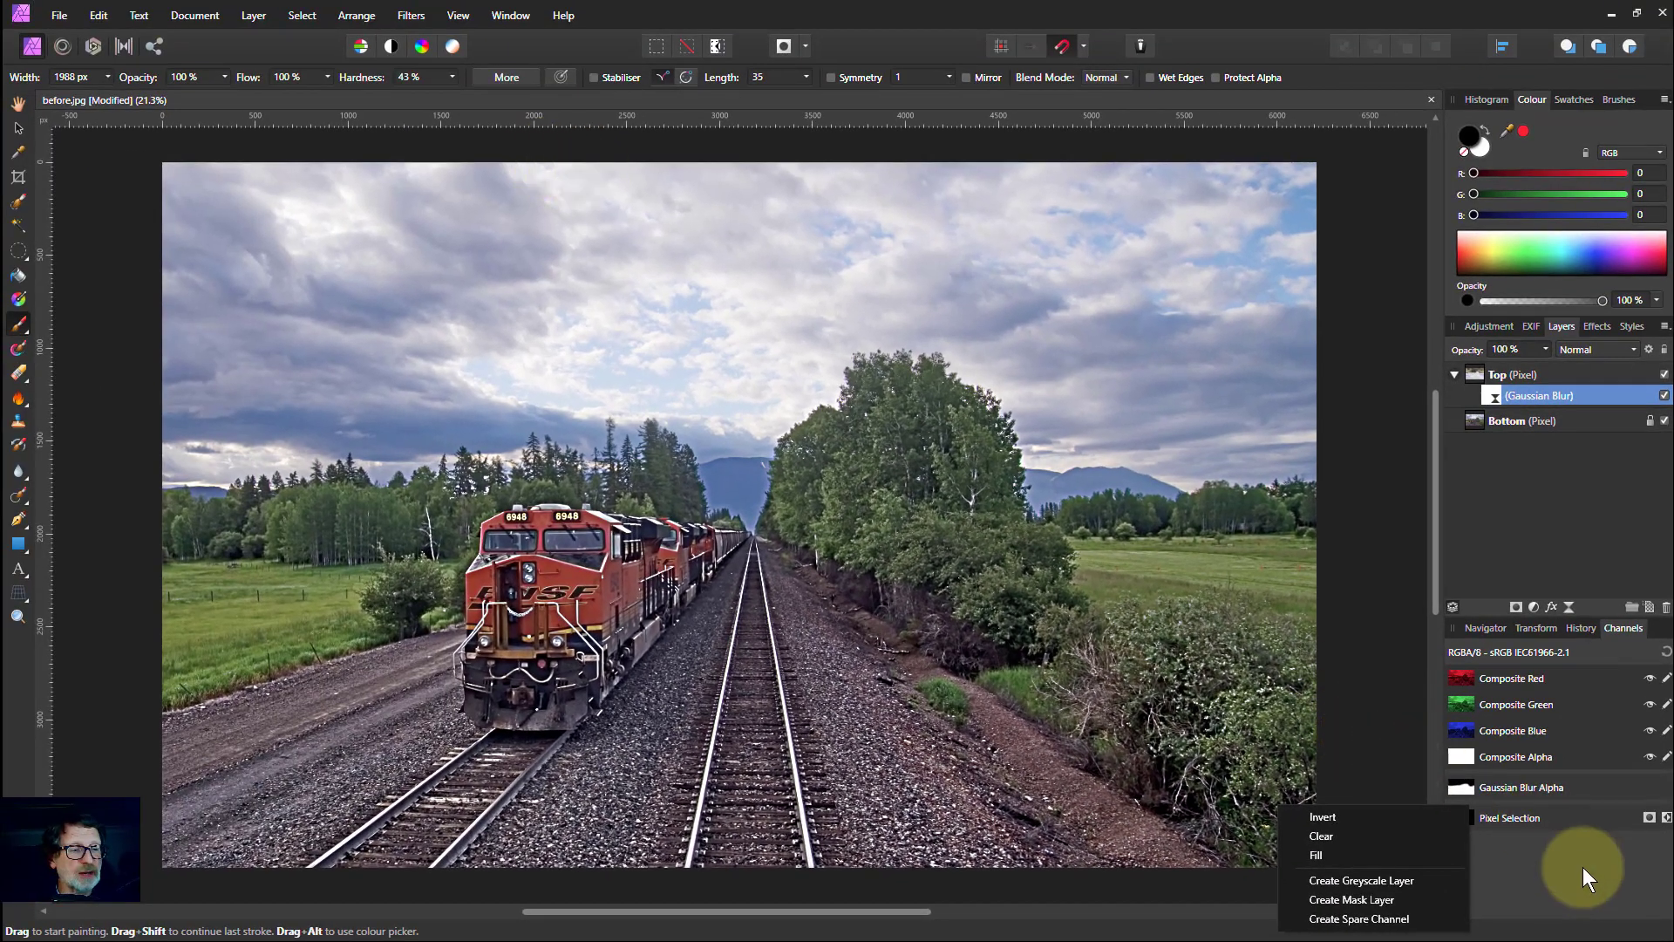
Step: Close the Gaussian Blur Alpha channel menu and reselect the Top layer
click(1567, 882)
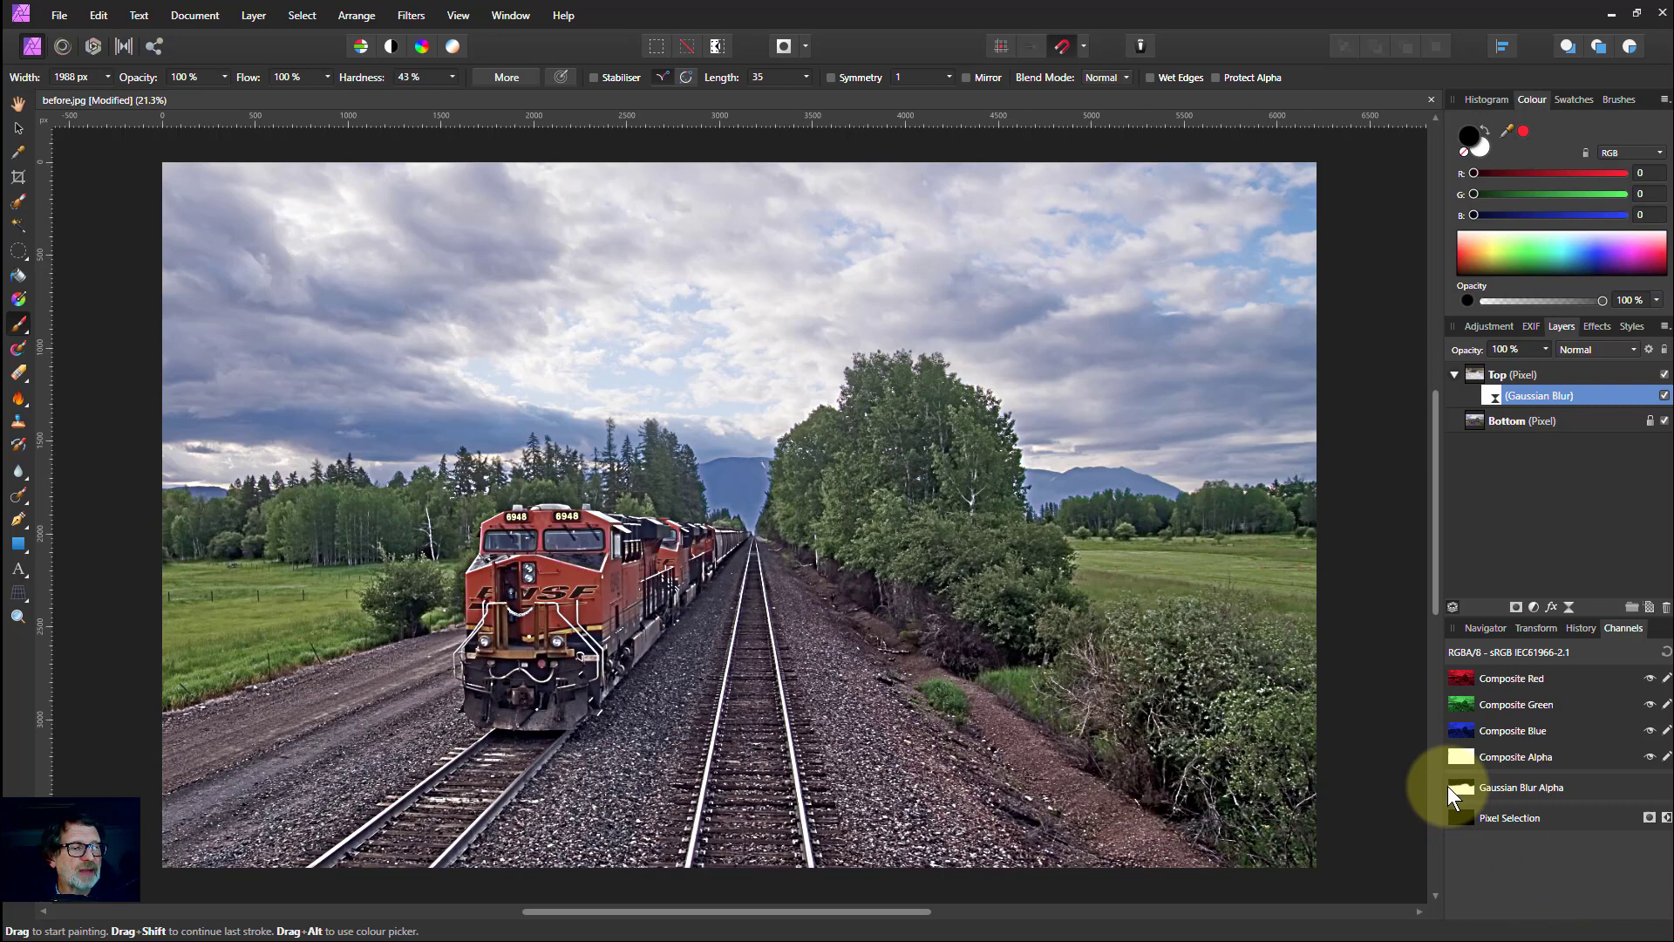
click(1482, 376)
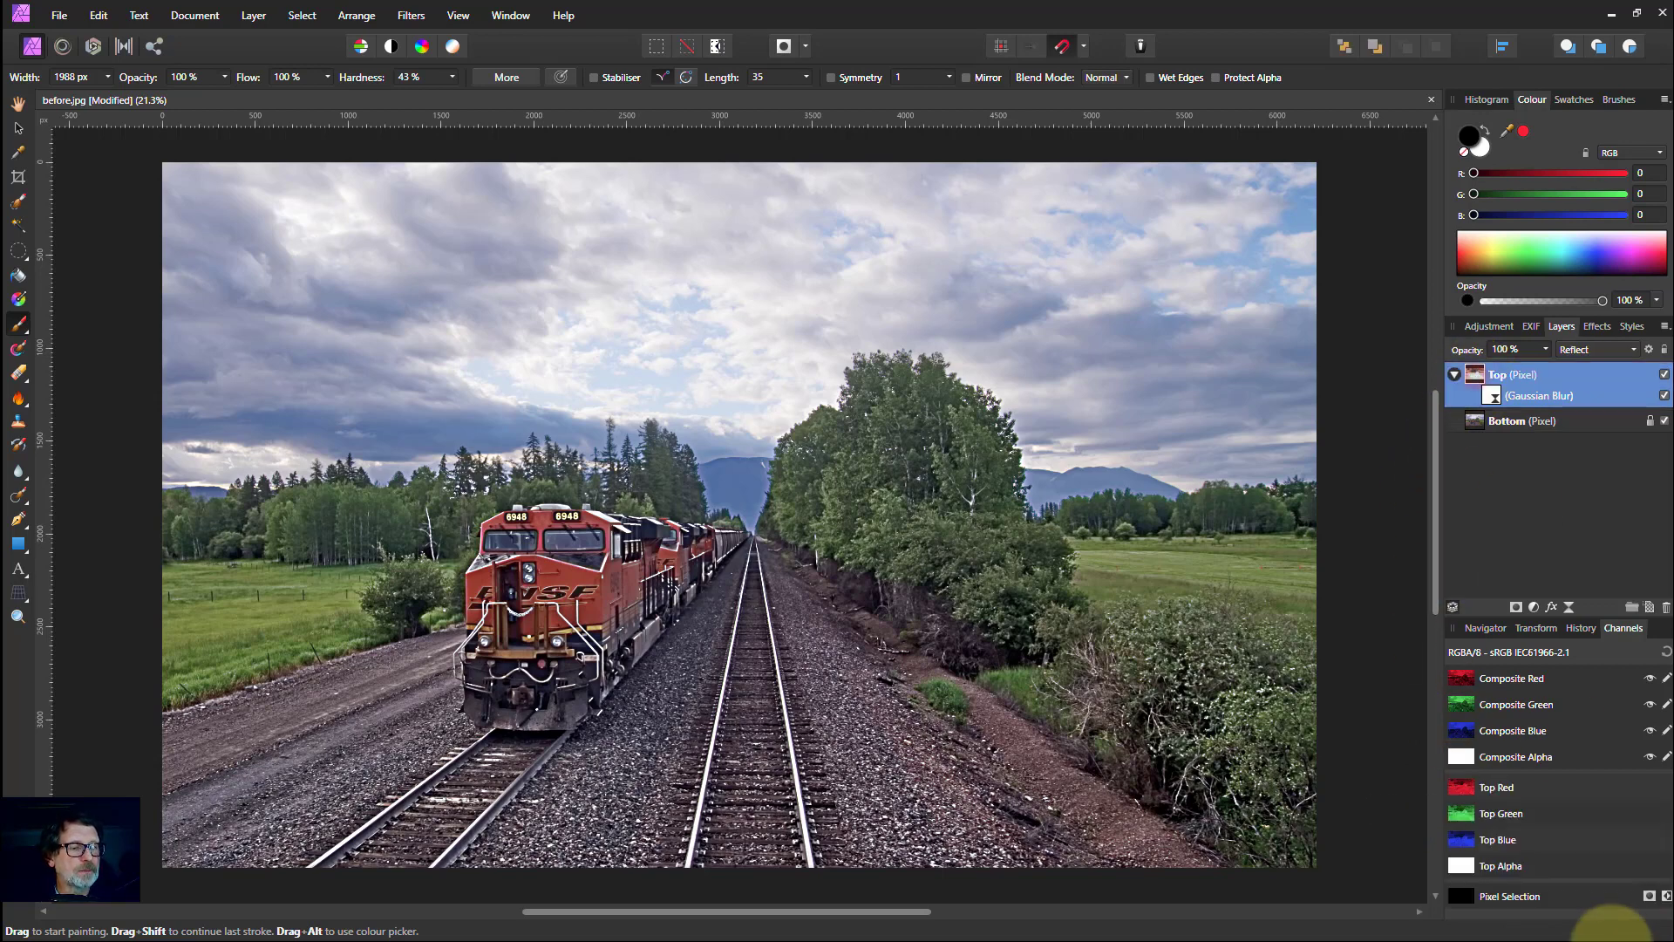